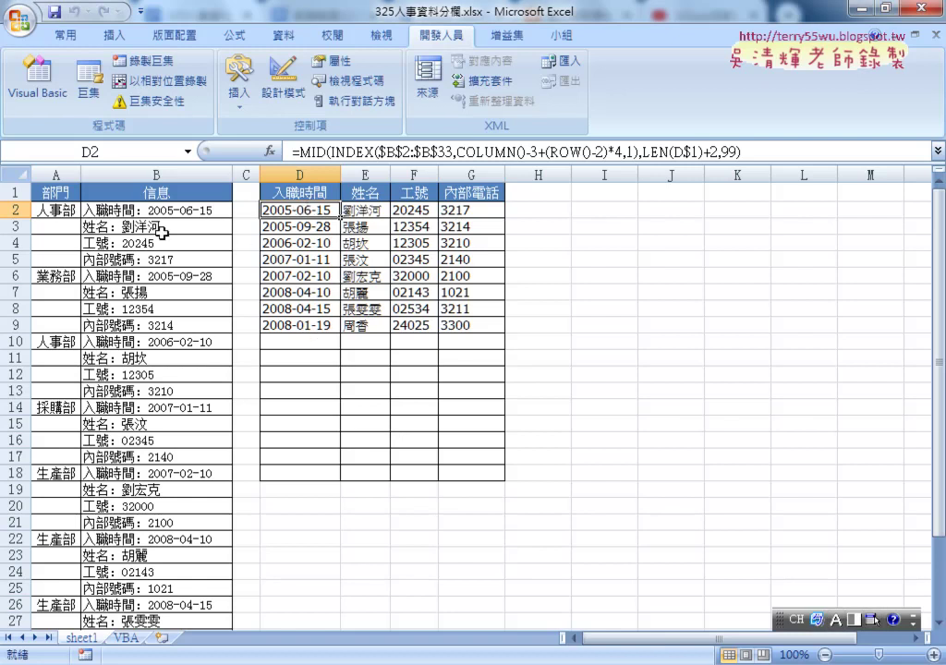
Review the B2:B18 record text and the D2:G9 split results on the current sheet.
left_click_drag(137, 209, 148, 467)
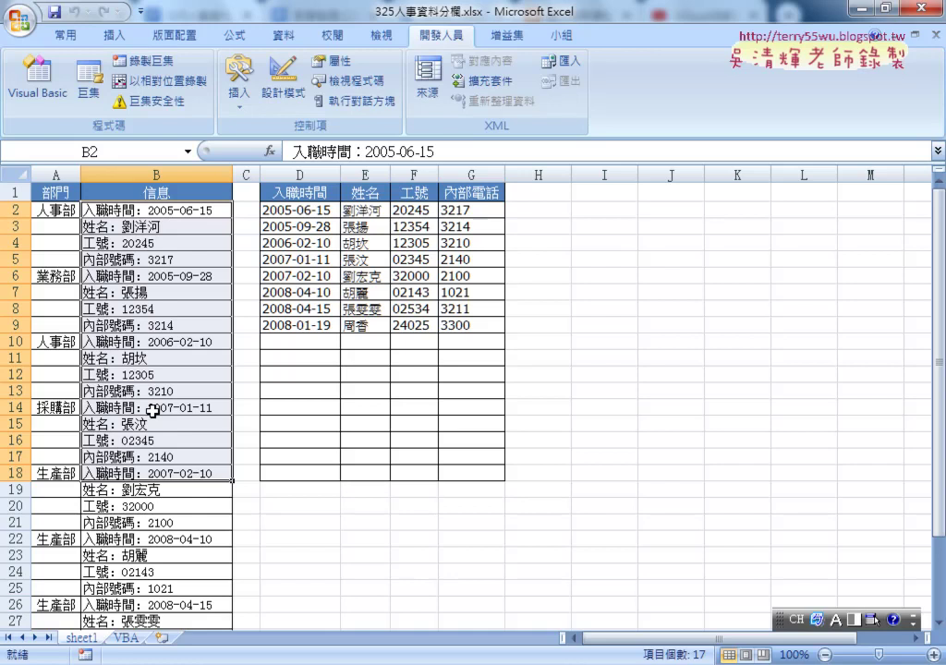
left_click_drag(296, 210, 452, 318)
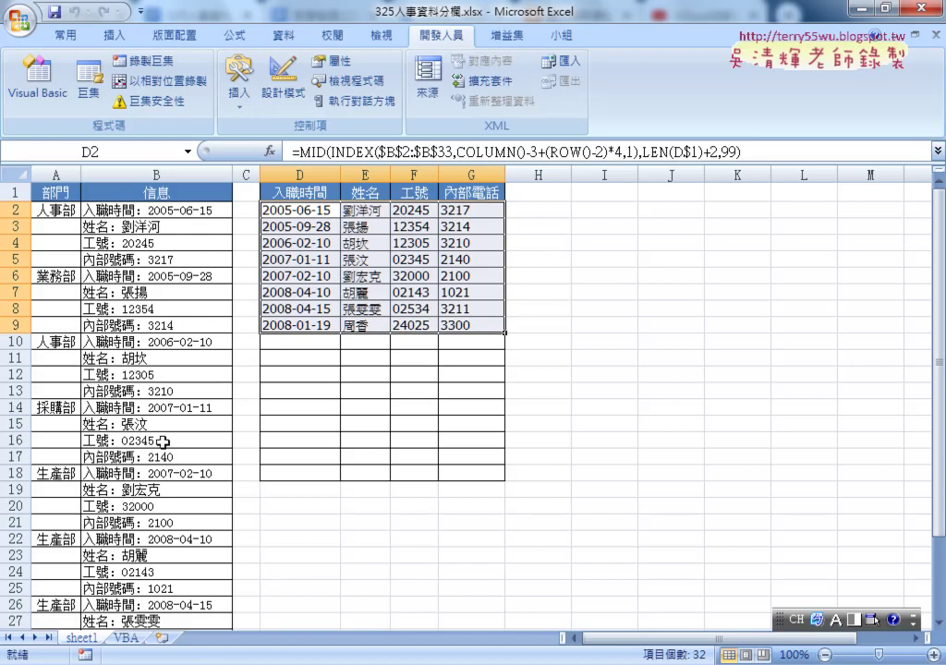
left_click_drag(311, 211, 462, 321)
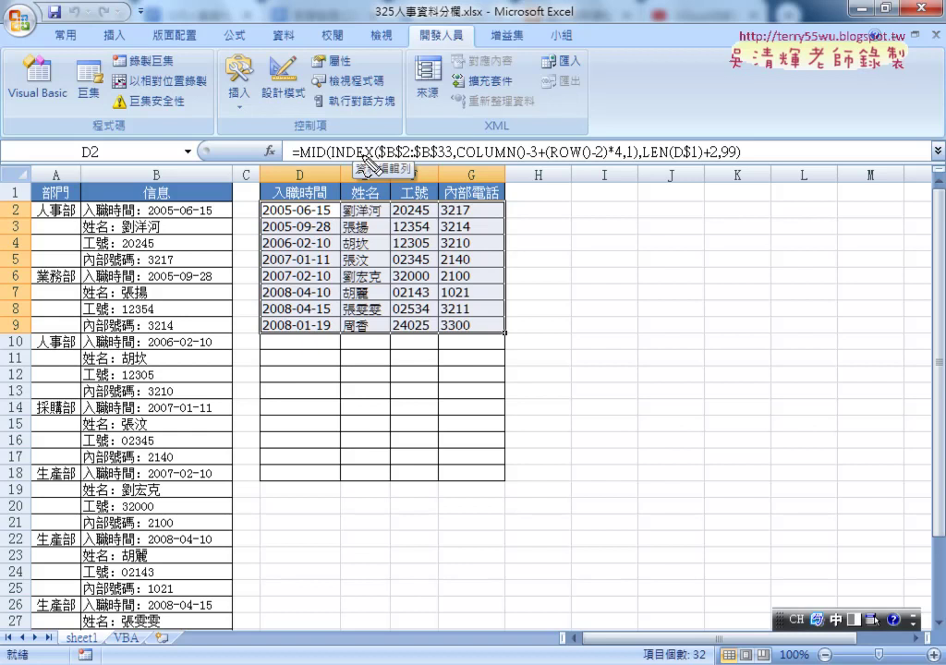
left_click_drag(457, 159, 578, 159)
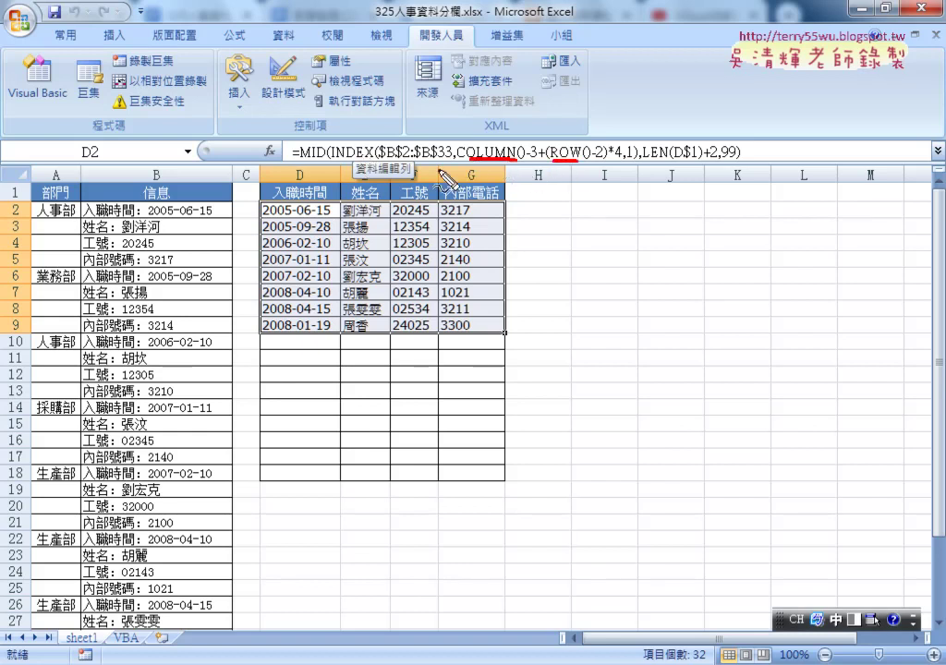
left_click_drag(334, 159, 370, 159)
left_click_drag(452, 169, 596, 168)
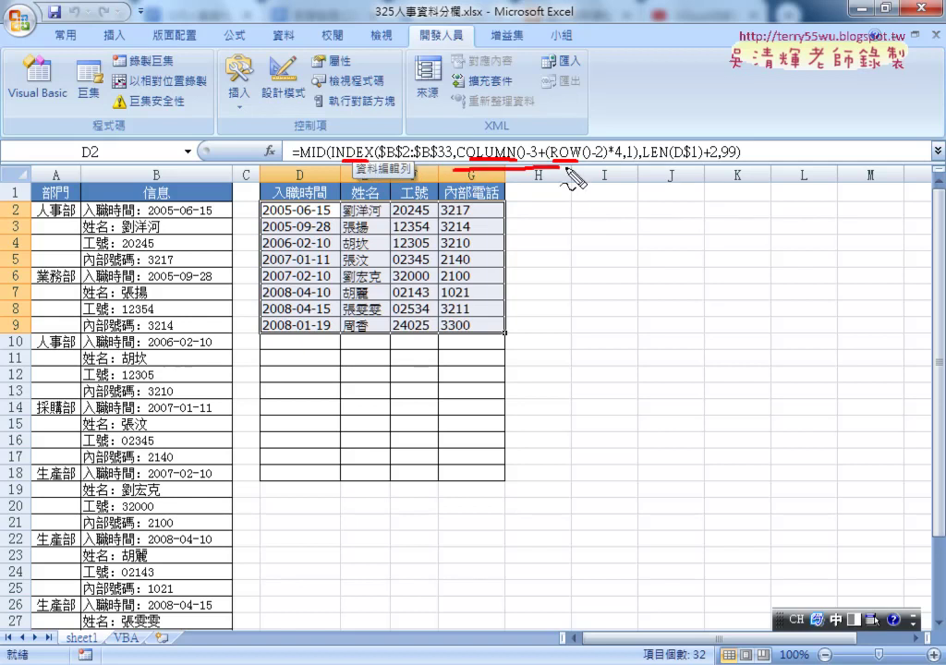
left_click_drag(520, 111, 515, 136)
left_click_drag(351, 170, 638, 182)
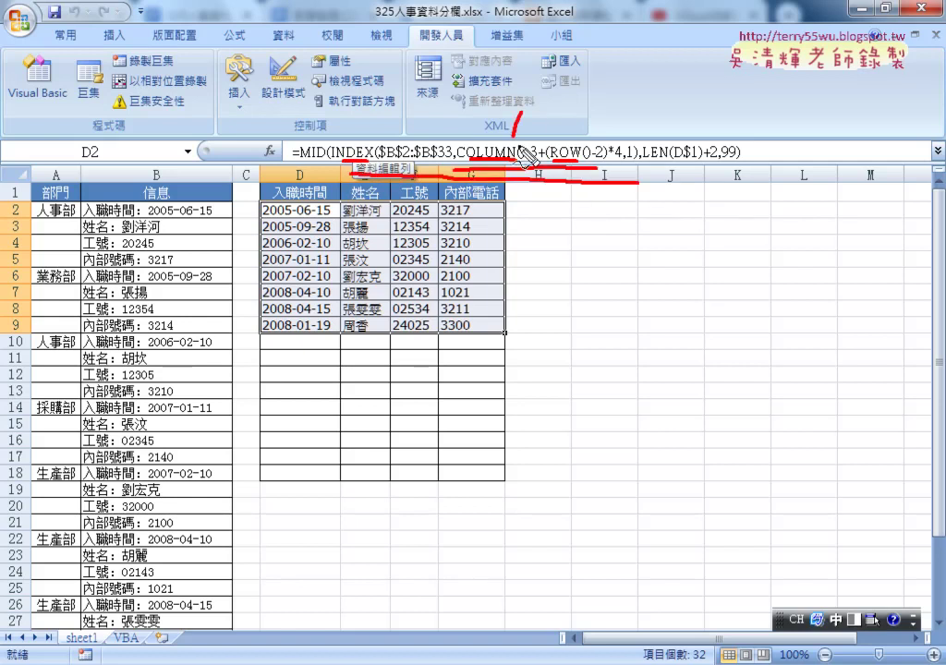
left_click_drag(439, 109, 480, 123)
left_click_drag(638, 170, 707, 168)
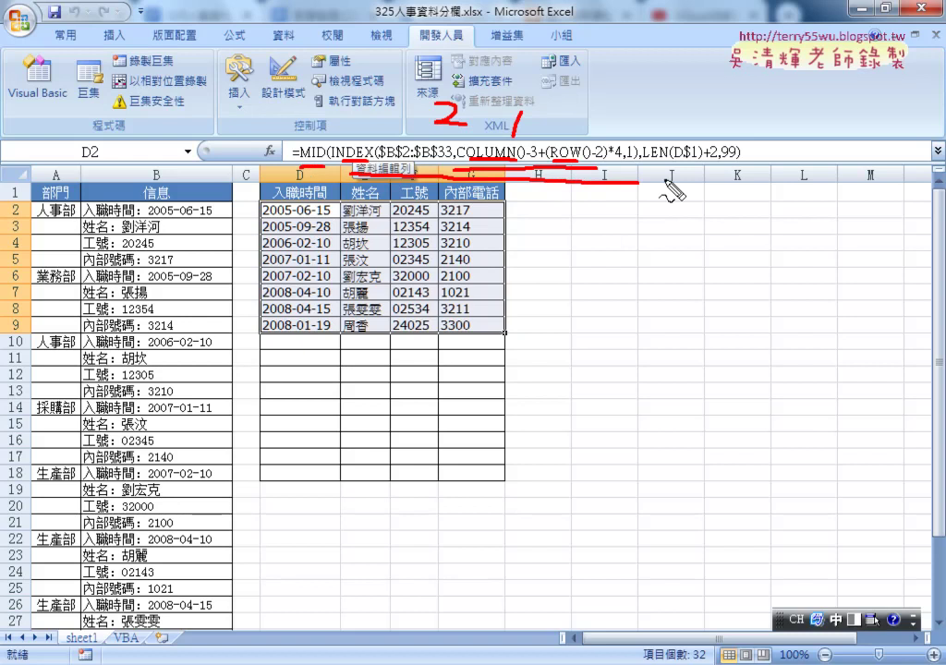
left_click_drag(571, 72, 571, 108)
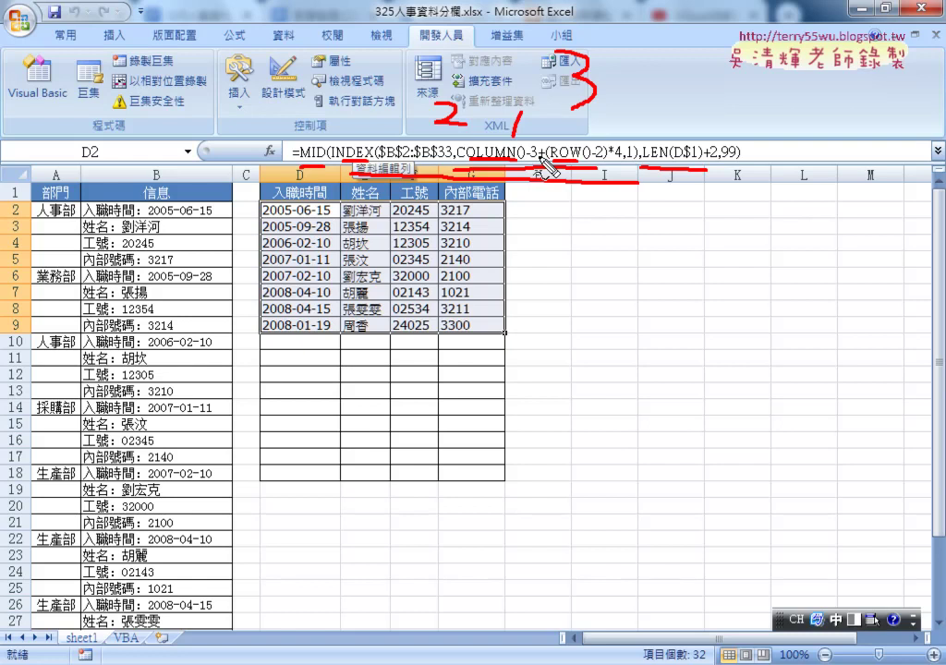
key("Escape")
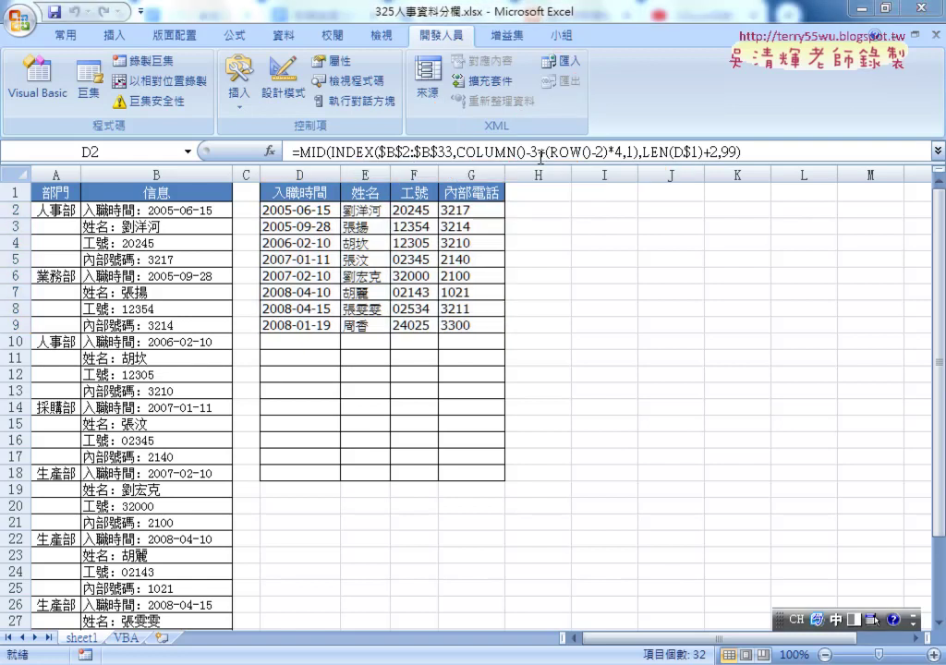
On the VBA sheet, run 清除, then 人事分欄, inspect D2:G9, and clear it again.
left_click(127, 639)
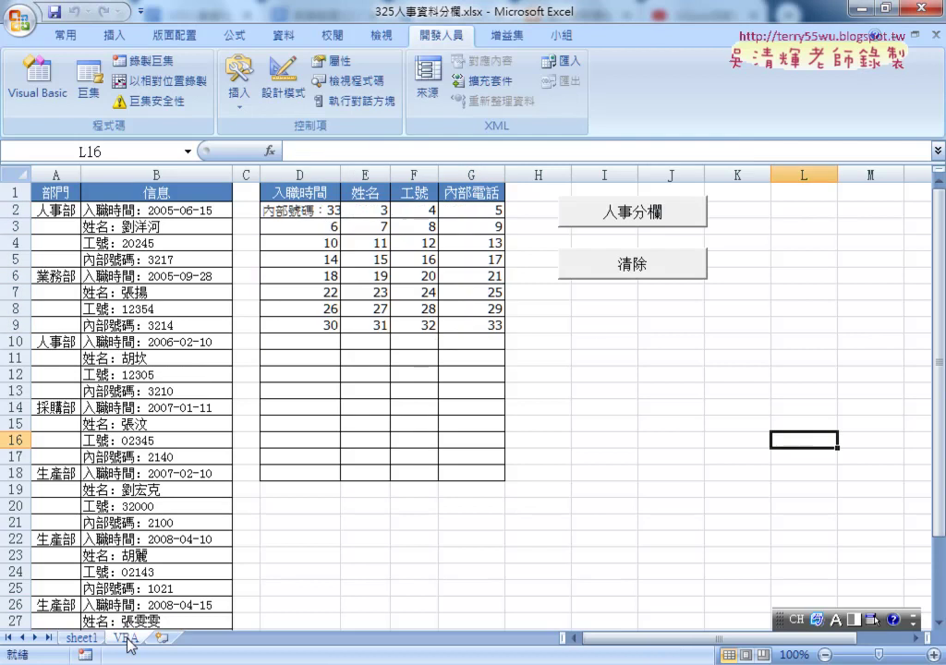
left_click(678, 268)
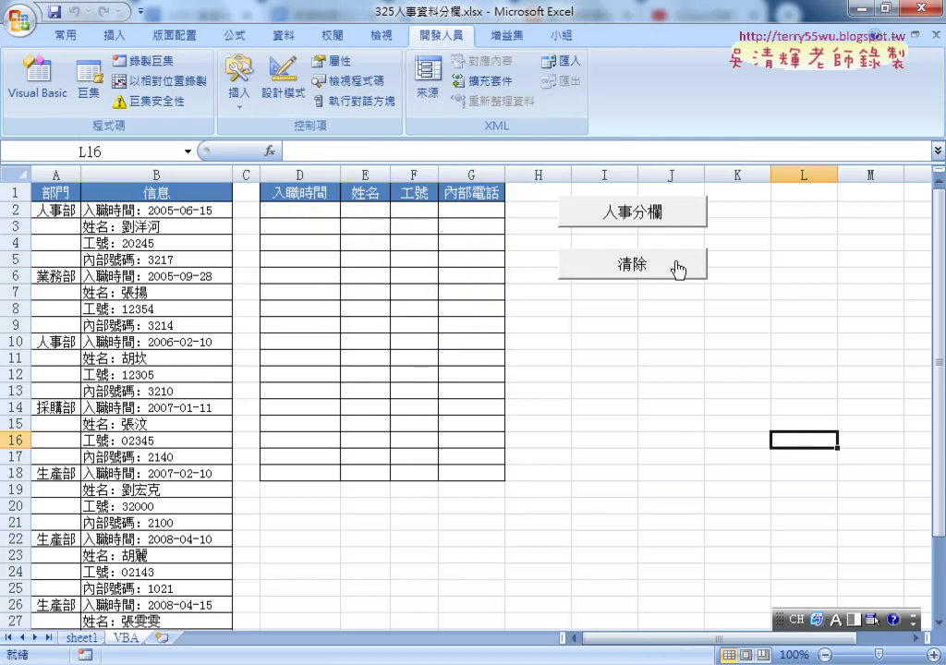
left_click(642, 215)
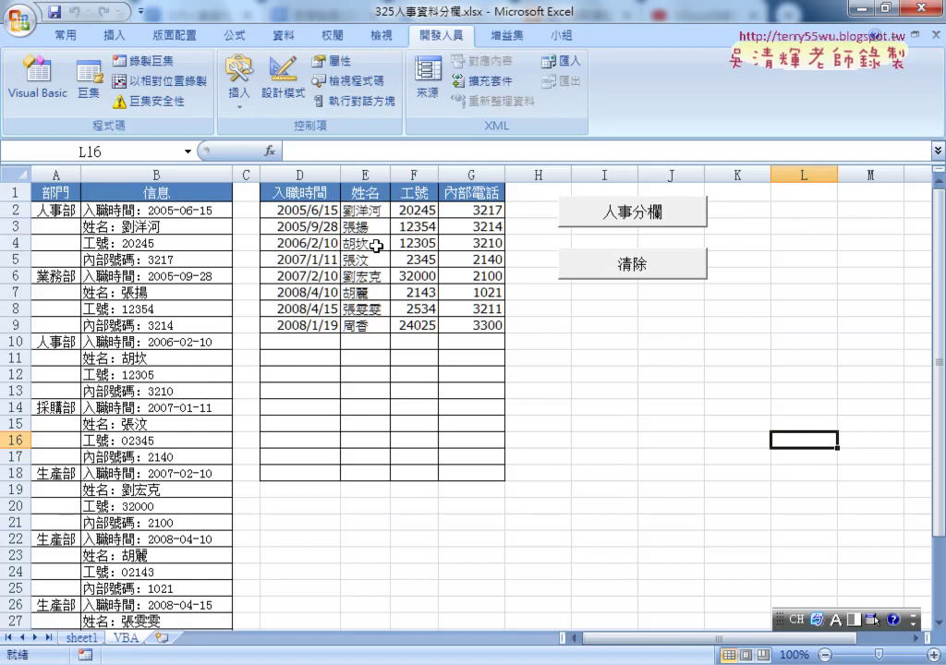
mouse_move(300, 210)
left_mouse_down()
mouse_move(327, 247)
mouse_move(430, 314)
mouse_move(466, 325)
left_mouse_up()
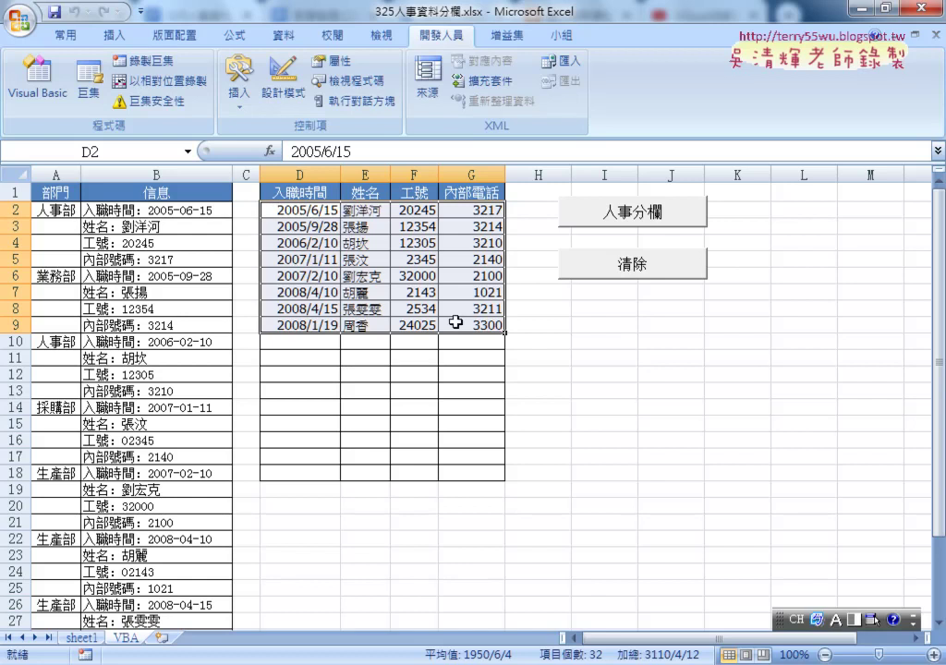
left_click(626, 268)
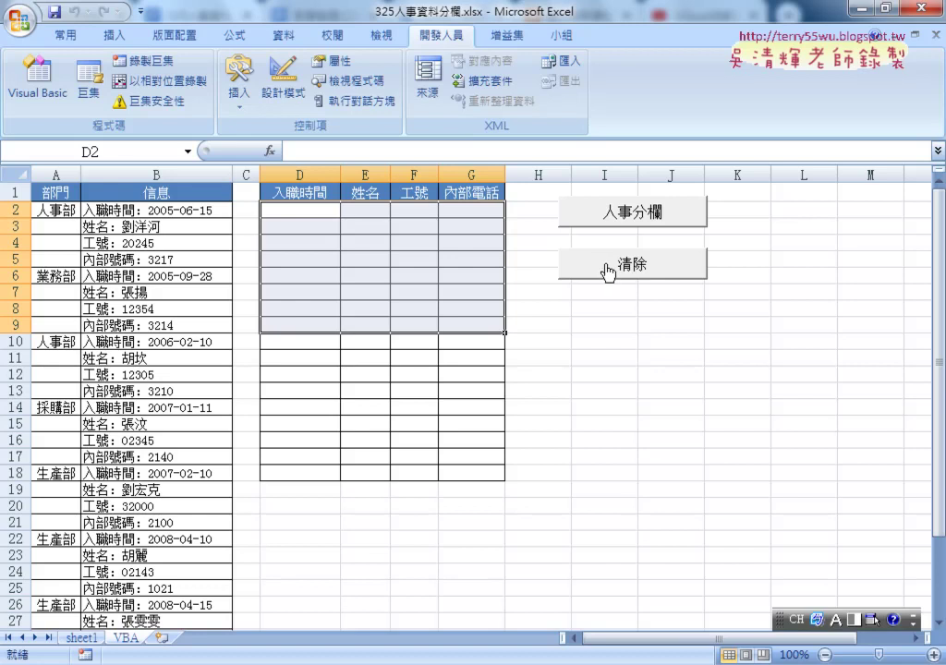
Select columns D:G and the D2:G9 range, then open the Visual Basic editor.
scroll(612, 496, "up", 1)
scroll(612, 496, "up", 1)
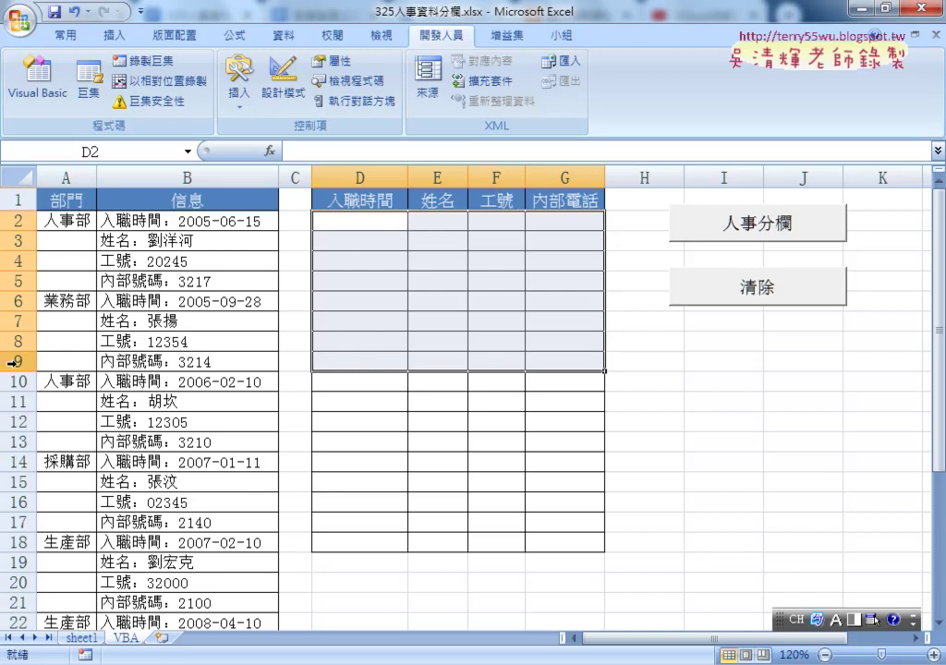
left_click(358, 174)
left_click_drag(357, 175, 584, 193)
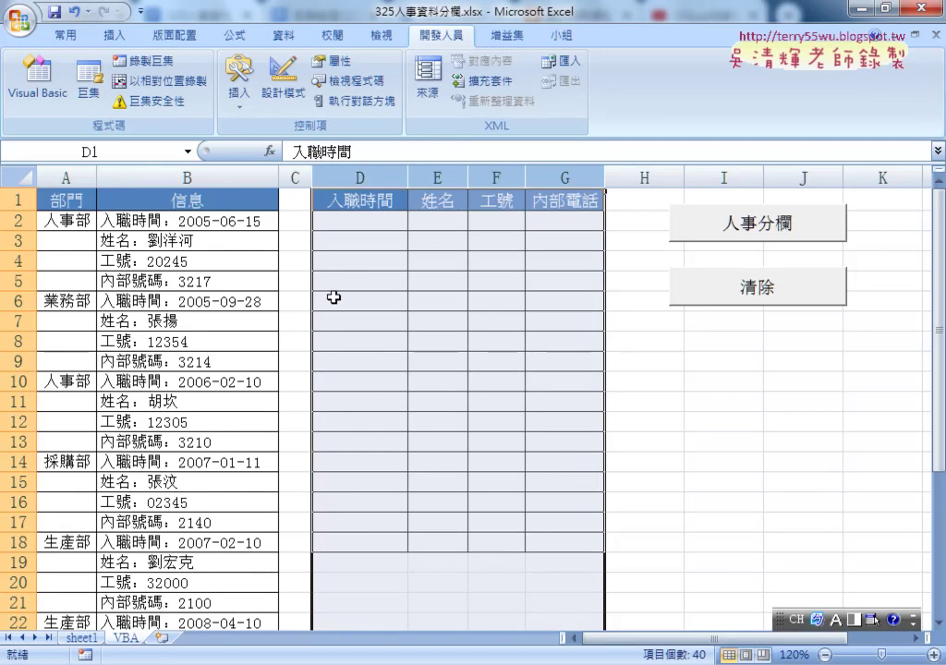
left_click_drag(360, 221, 553, 361)
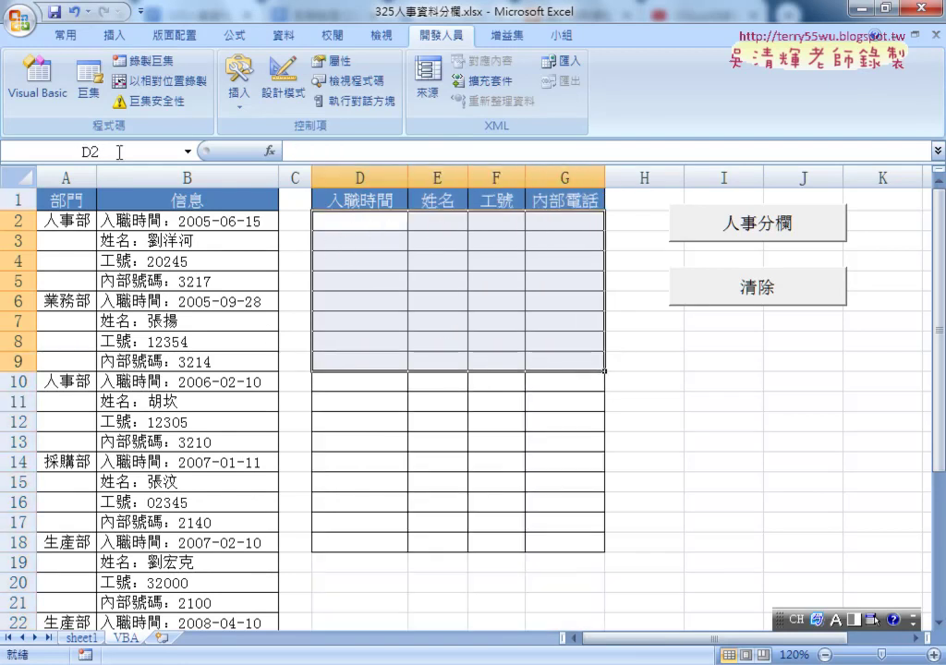
left_click(50, 79)
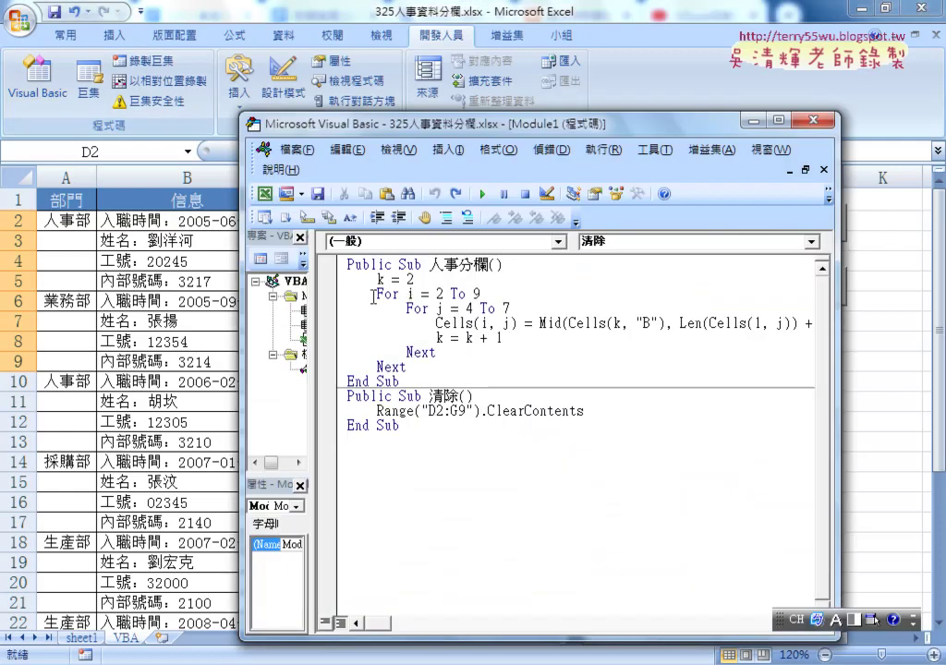
Replace the loop's Mid(Cells(k, "B"), Len(Cells(1, j)) + 2, 99) expression with k.
left_click_drag(376, 294, 486, 294)
mouse_move(399, 308)
left_mouse_down()
mouse_move(497, 309)
mouse_move(569, 323)
left_mouse_up()
left_click_drag(680, 323, 710, 324)
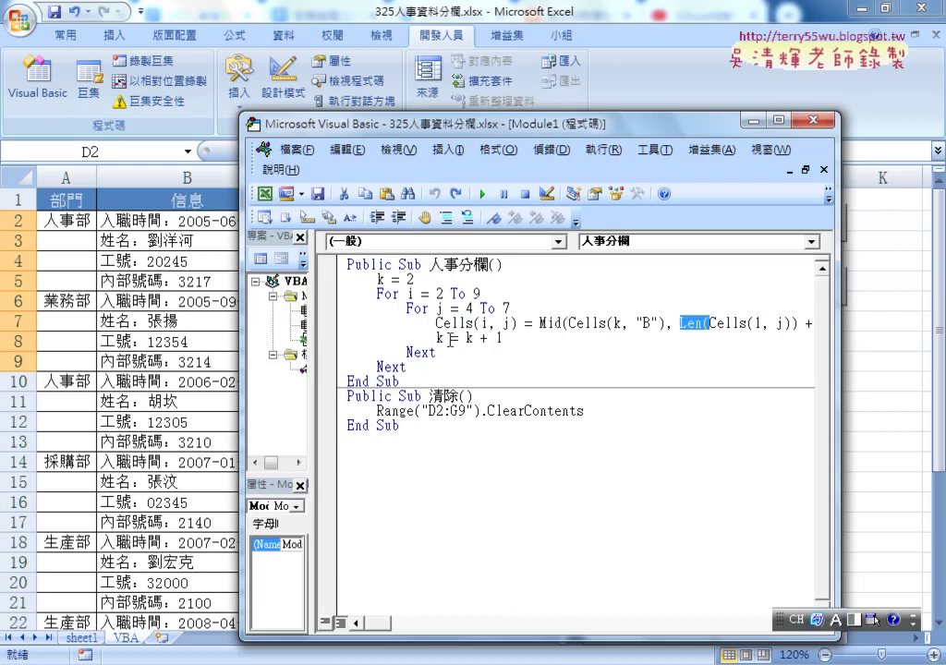
left_click_drag(436, 338, 450, 338)
key("ctrl+c")
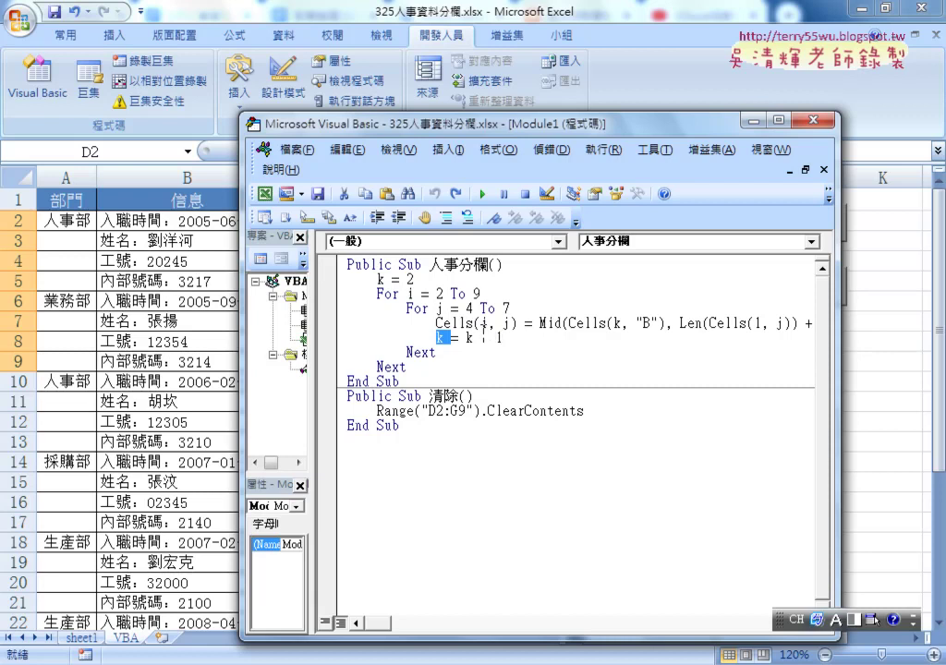
left_click(543, 325)
left_click_drag(542, 326, 842, 323)
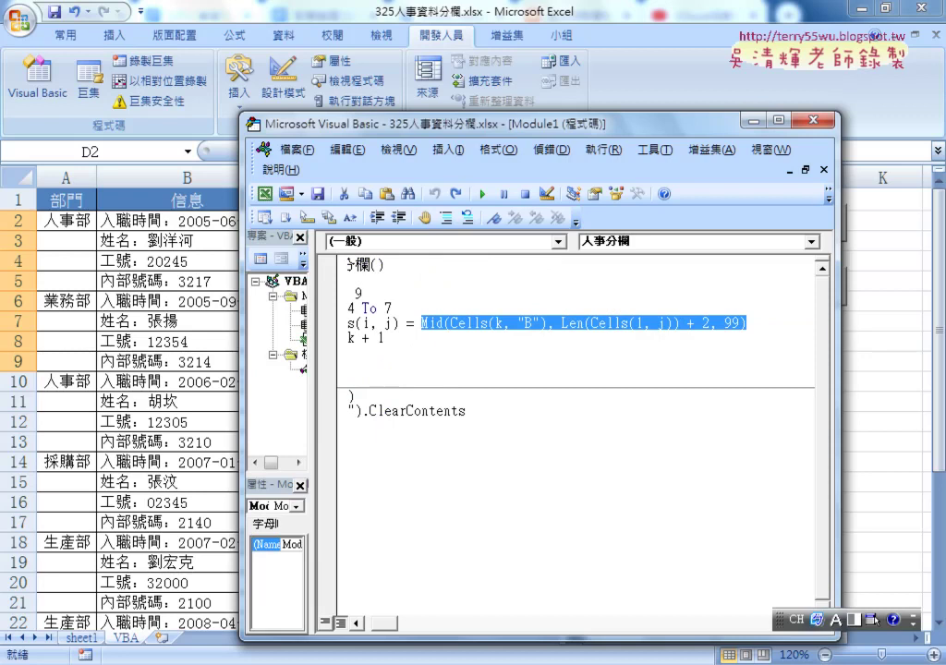
key("ctrl+v")
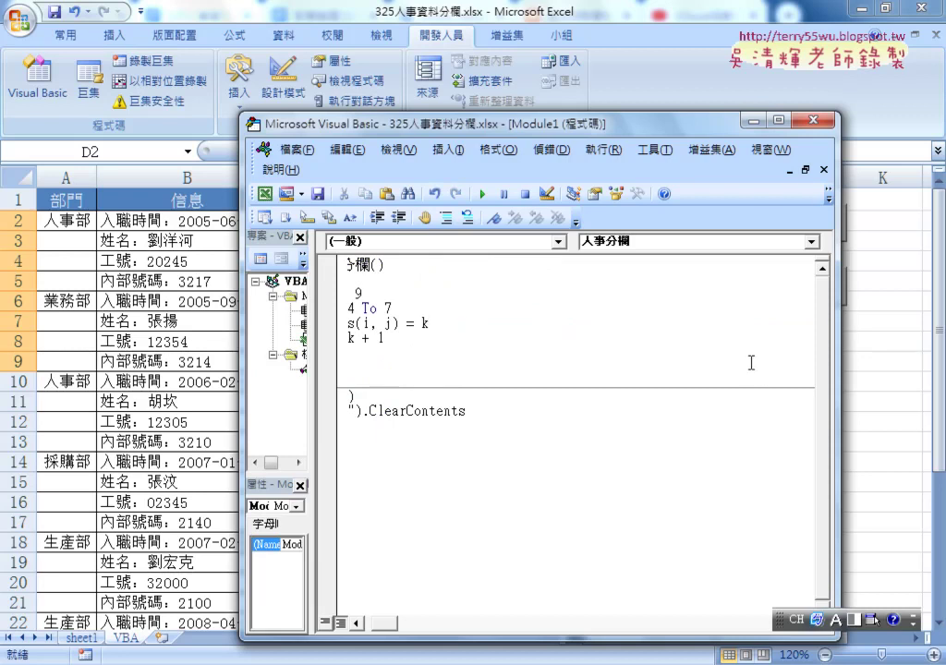
left_click_drag(388, 624, 380, 623)
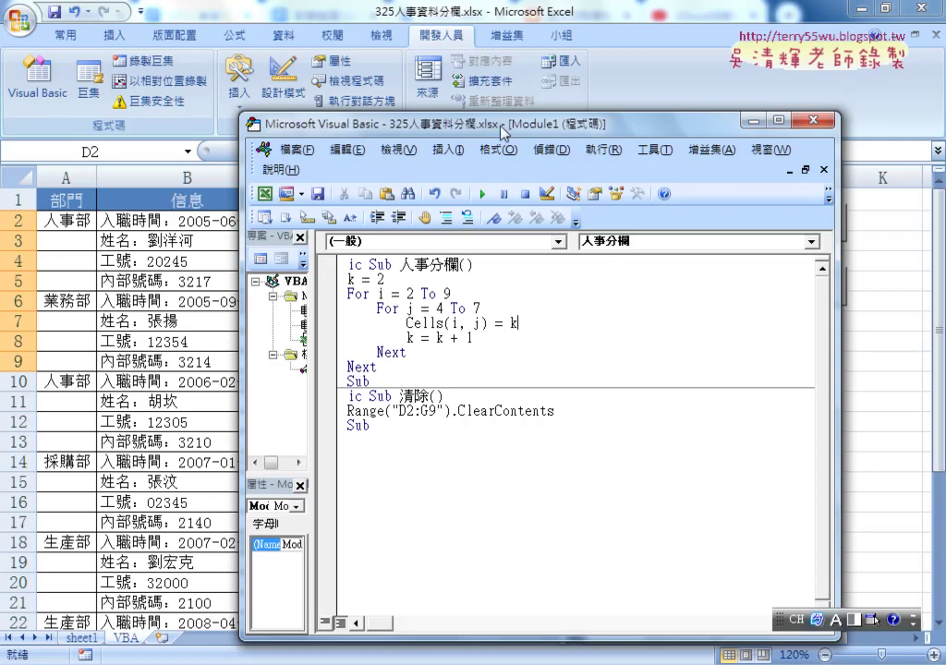
mouse_move(500, 124)
left_mouse_down()
mouse_move(700, 113)
mouse_move(687, 355)
left_mouse_up()
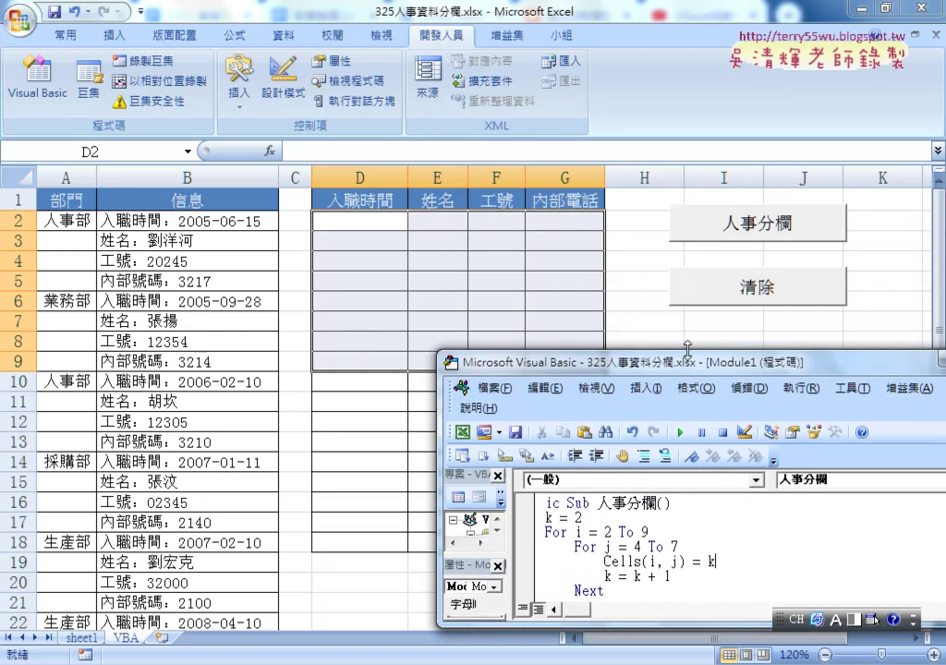
Run the edited 人事分欄 macro, then format D2:D9 as General to show plain numbers.
left_click(680, 431)
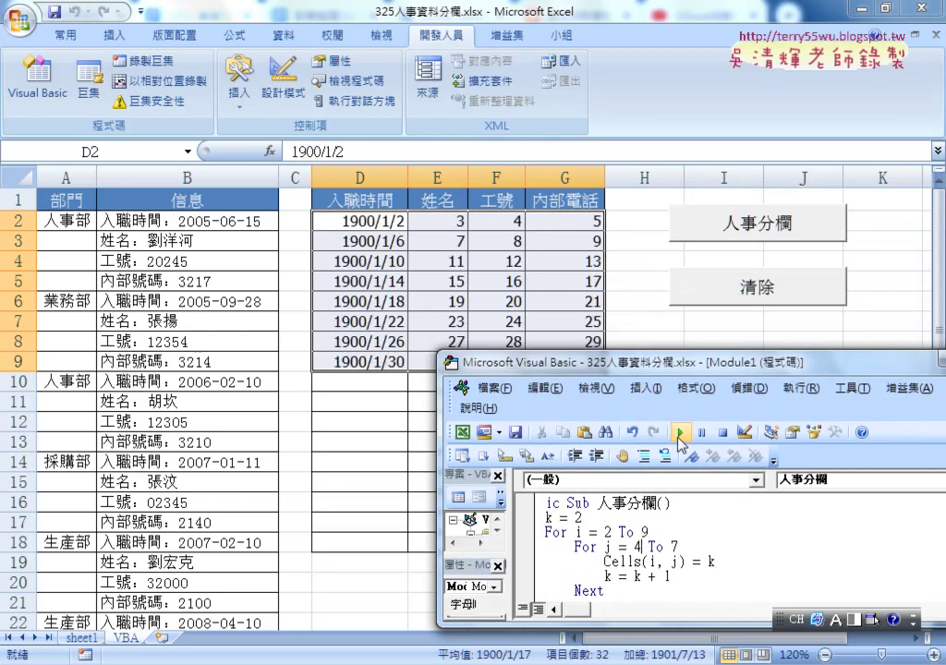
left_click_drag(634, 369, 631, 403)
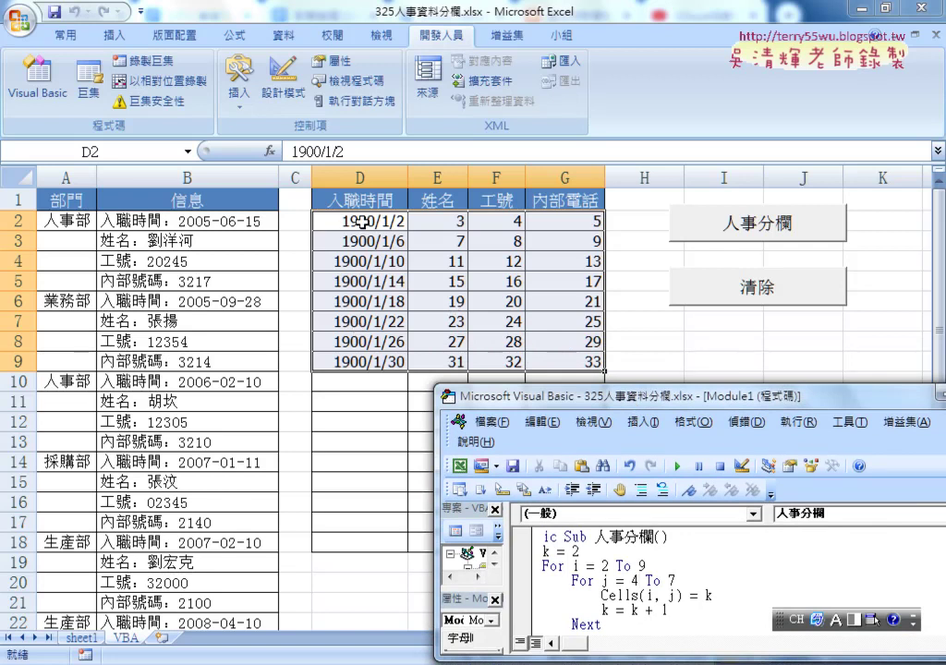
left_click_drag(362, 222, 360, 360)
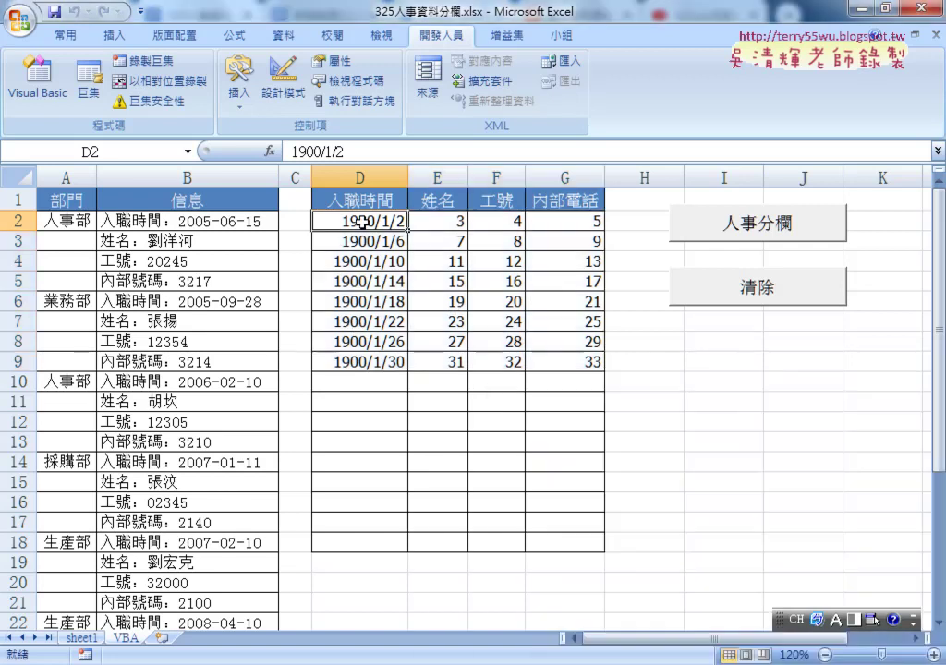
right_click(365, 284)
left_click(462, 524)
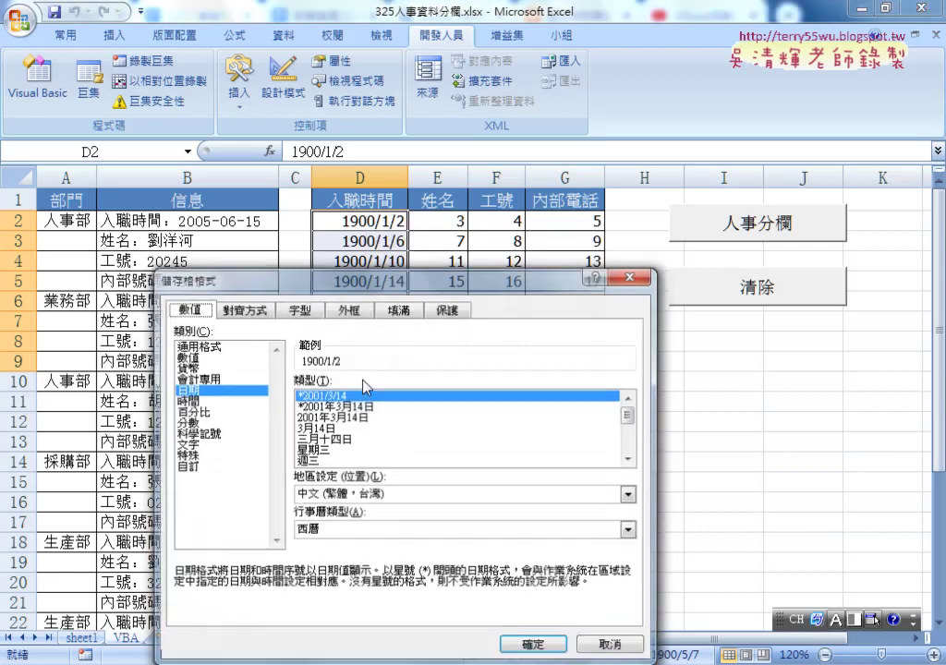
left_click(208, 348)
left_click(535, 645)
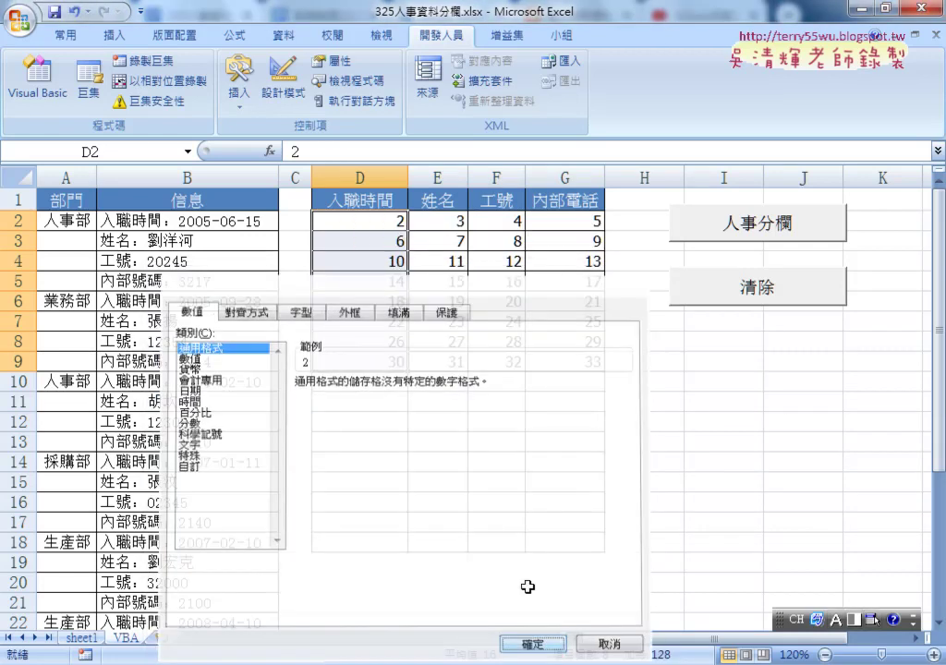
Select the filled D2:G9 block holding the counter values.
left_click(374, 384)
left_click(389, 219)
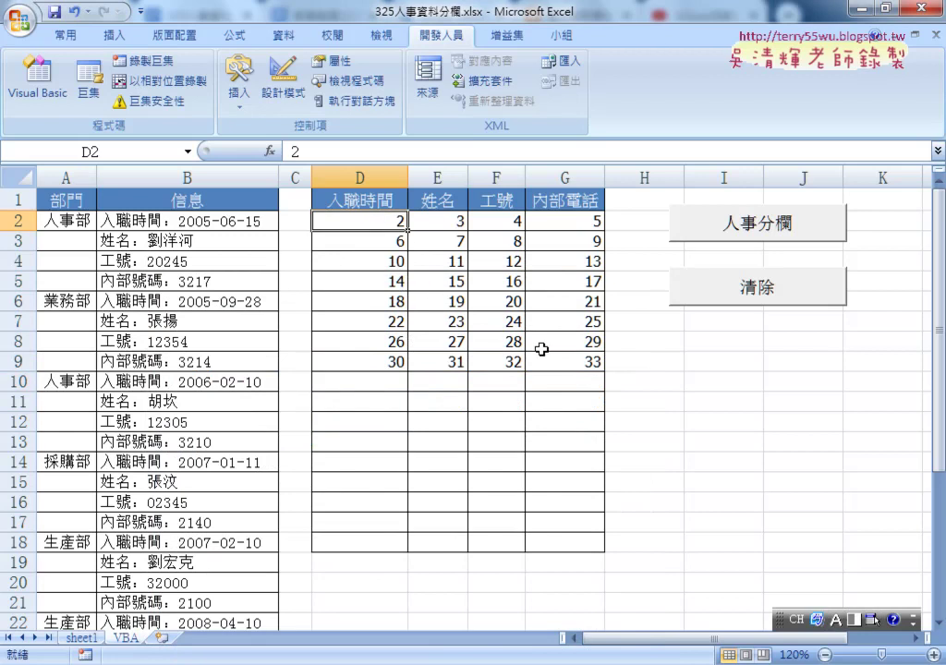
left_click_drag(542, 351, 344, 229)
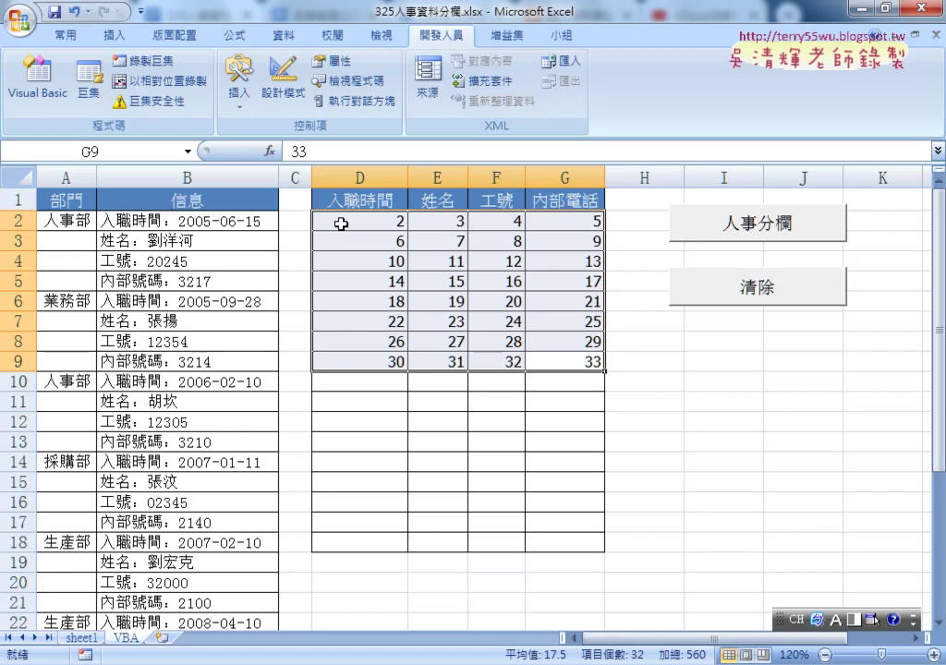
In the VBA editor, delete Cells(i, j) = k and k = k + 1 from the inner loop.
left_click(43, 96)
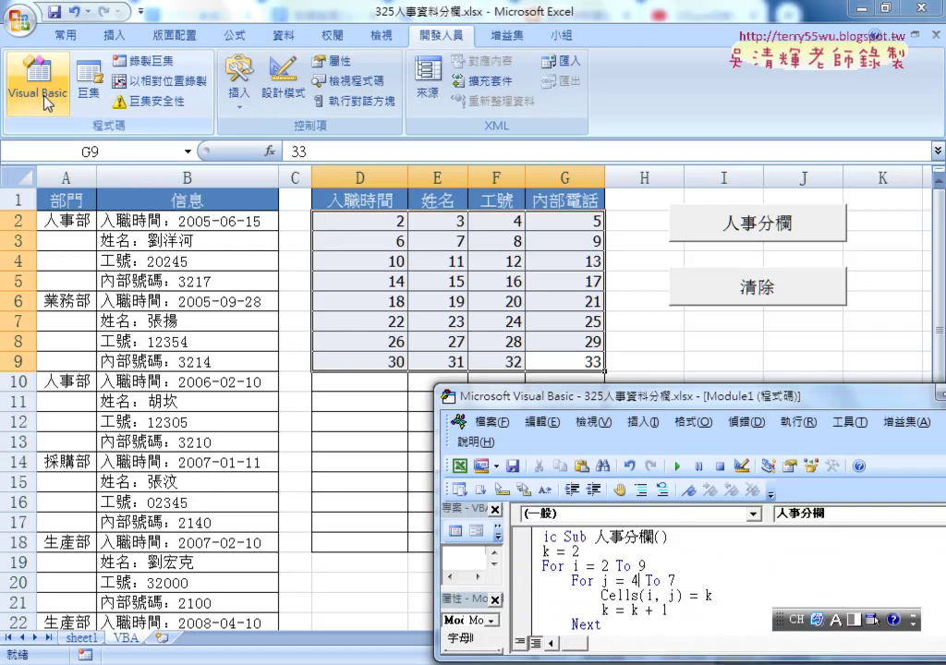
left_click_drag(527, 415, 258, 262)
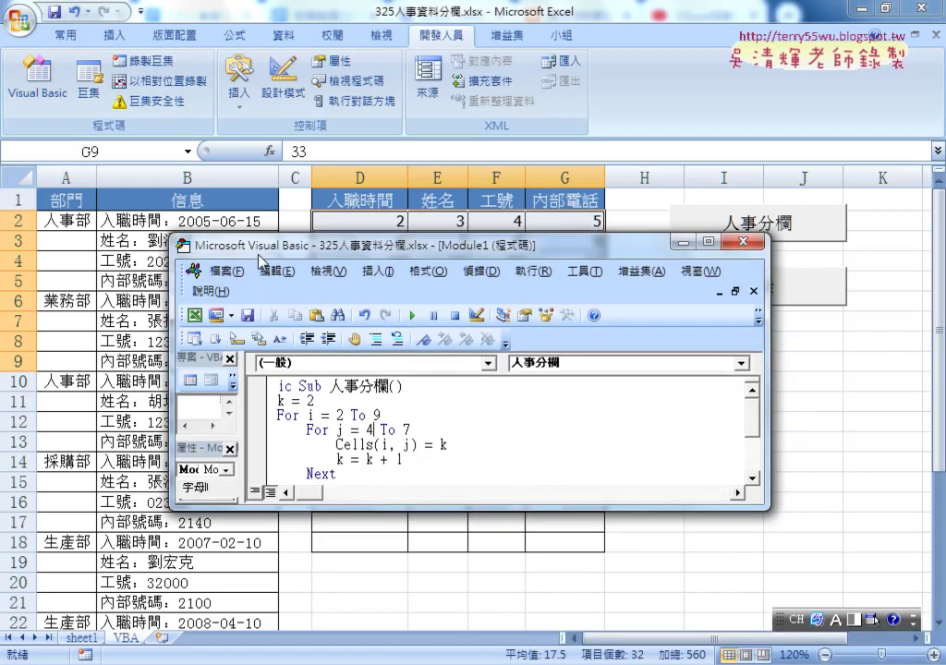
left_click_drag(431, 504, 431, 587)
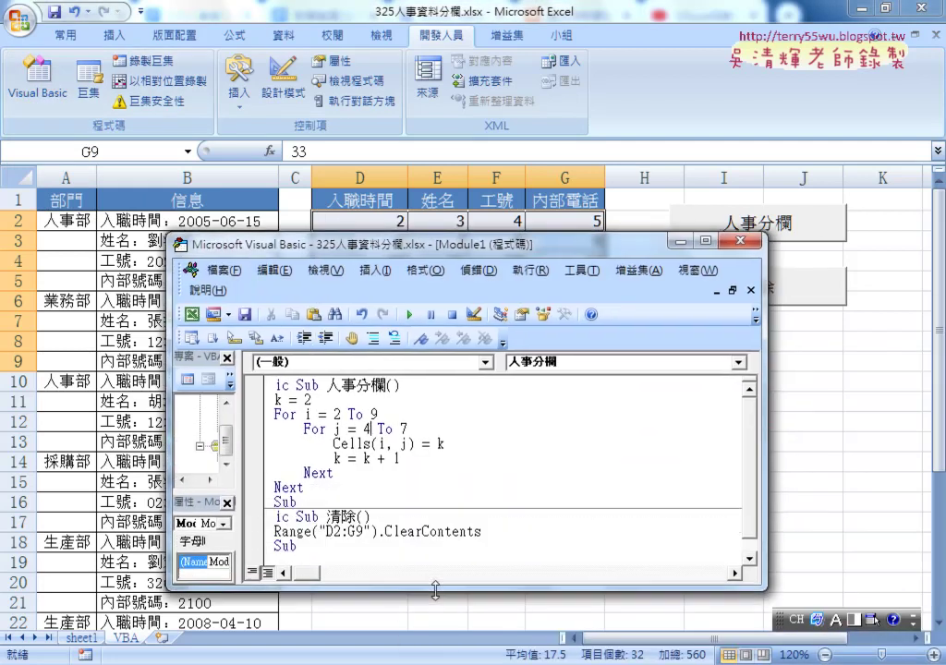
left_click_drag(414, 254, 430, 305)
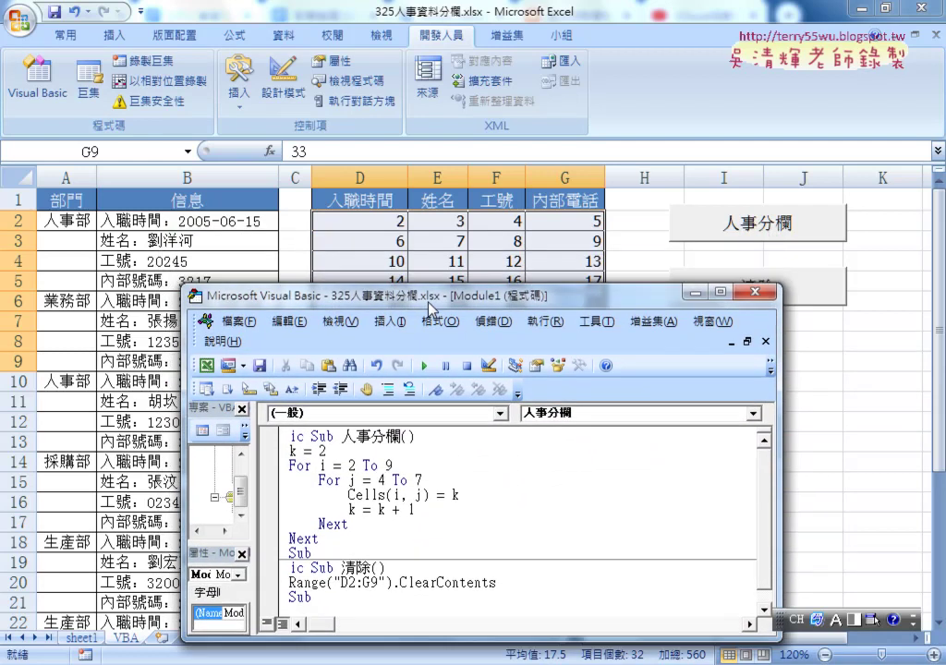
left_click_drag(415, 509, 255, 497)
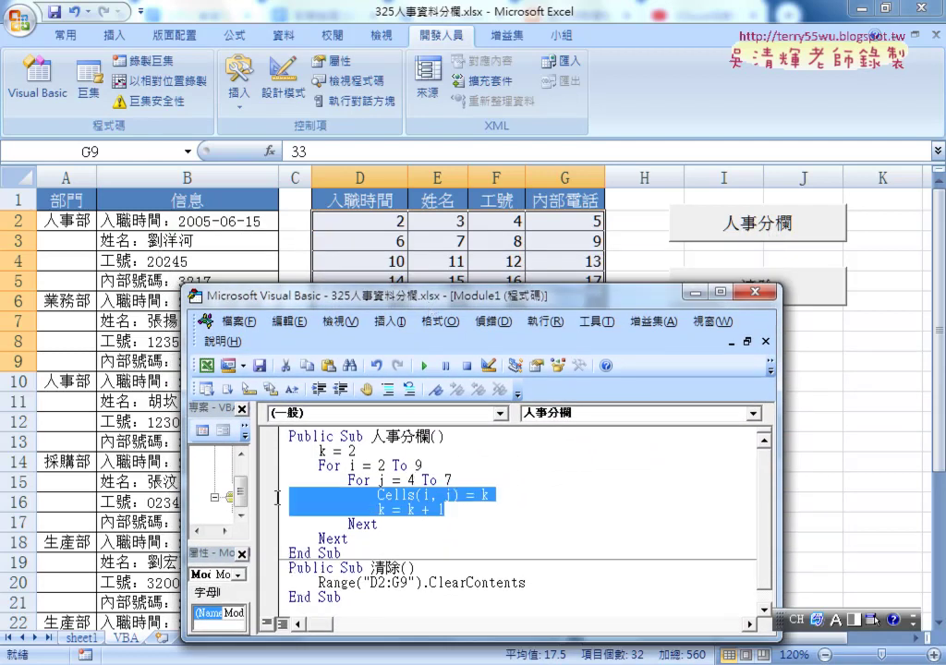
key("Delete")
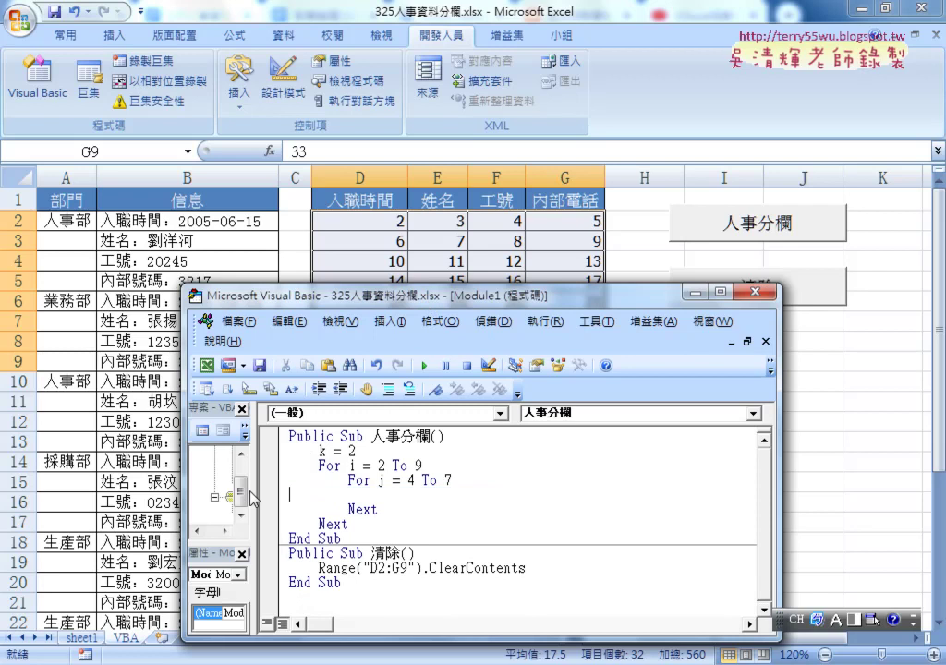
Delete the k = 2 line and select the outer loop variable i.
left_click_drag(357, 451, 252, 446)
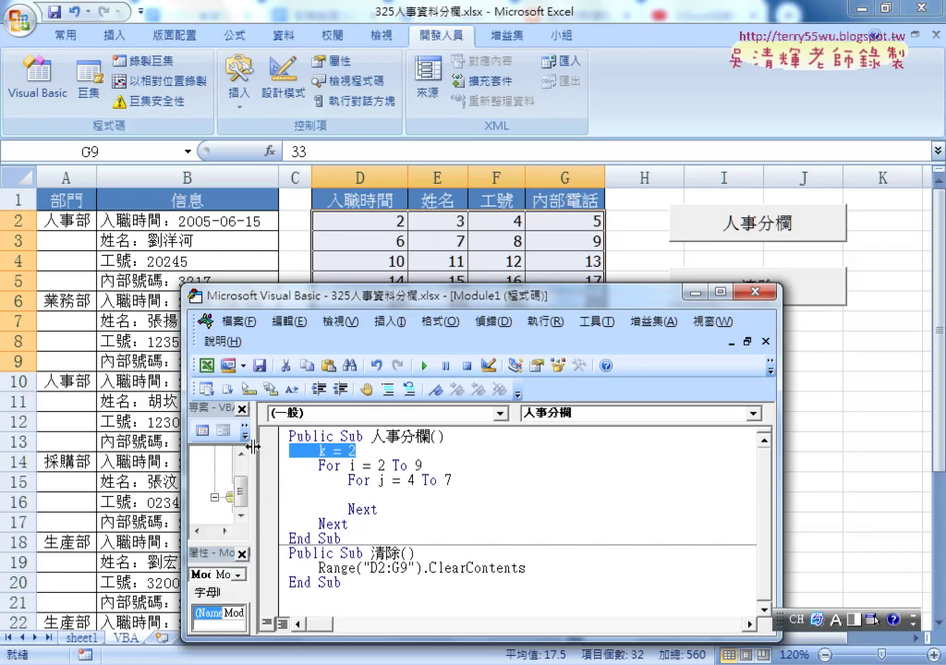
key("Delete")
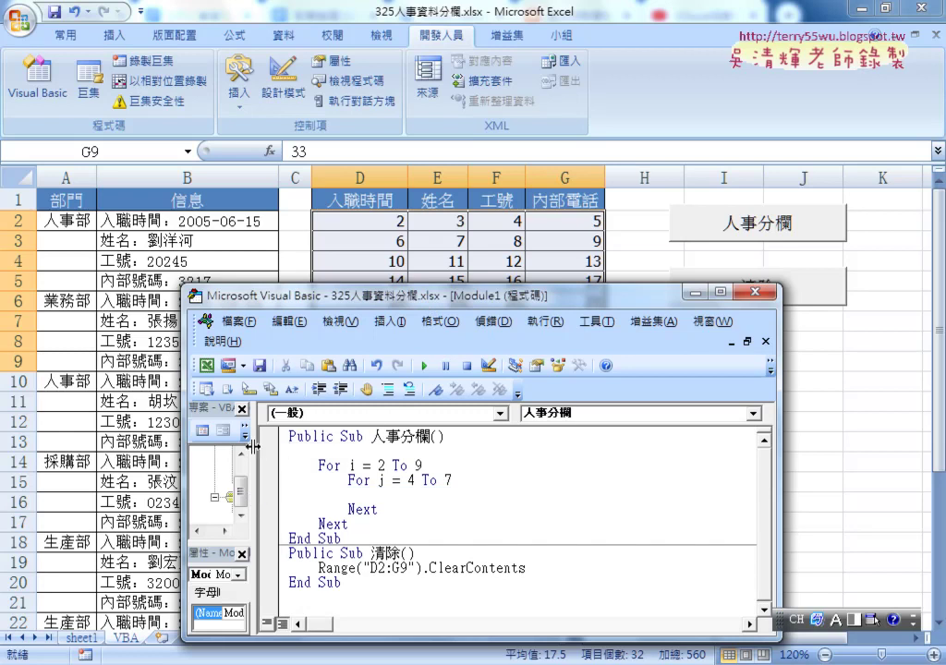
double_click(352, 464)
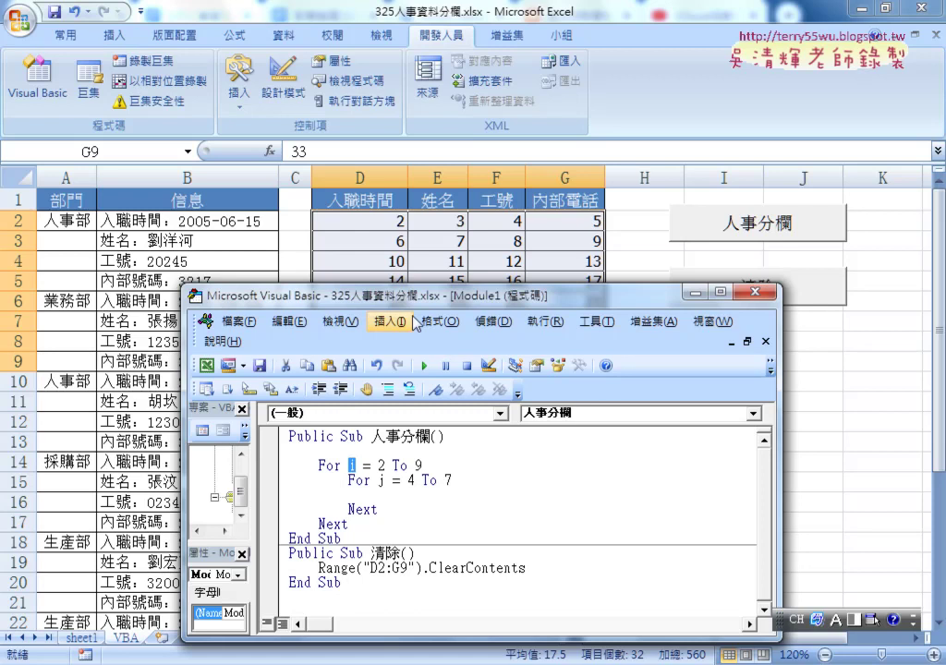
left_click_drag(419, 297, 474, 399)
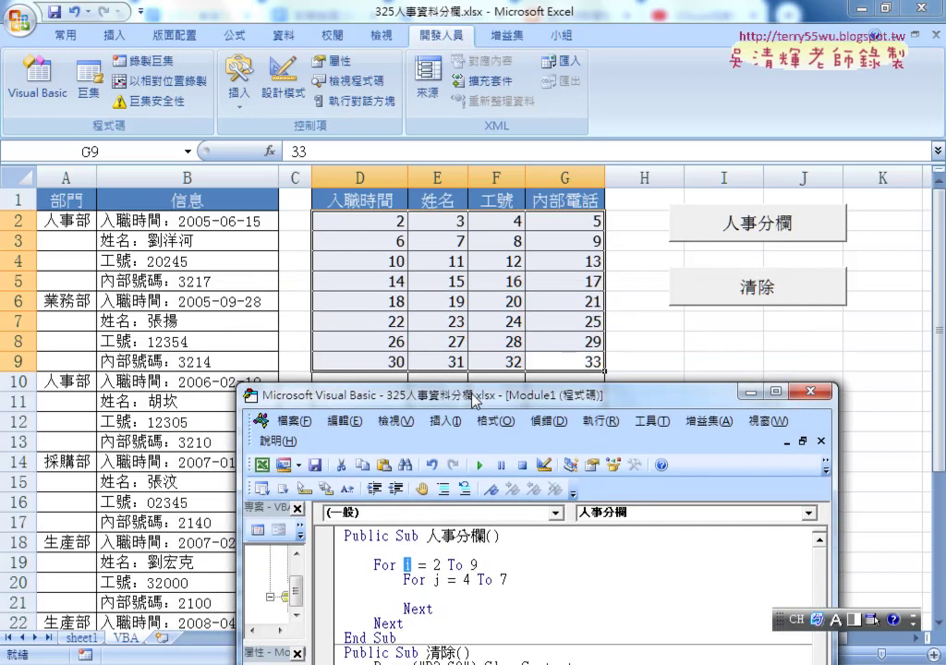
Mark in red the D2:G9 block, rows 2 and 9, columns D (4) and G (7), then clear the marks.
key("ctrl+space")
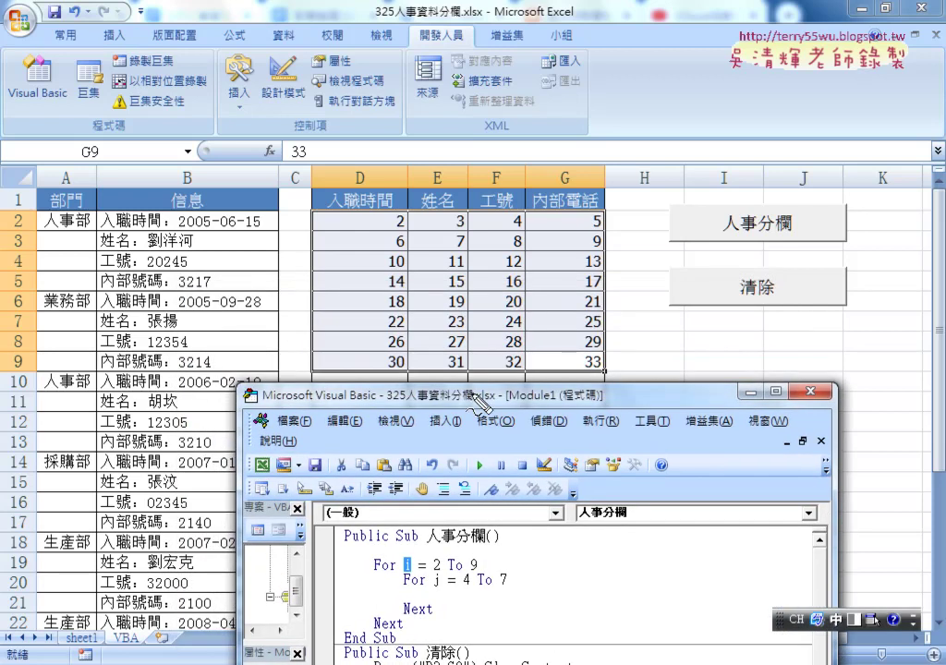
left_click_drag(310, 214, 312, 372)
mouse_move(315, 210)
left_mouse_down()
mouse_move(616, 364)
mouse_move(282, 365)
left_mouse_up()
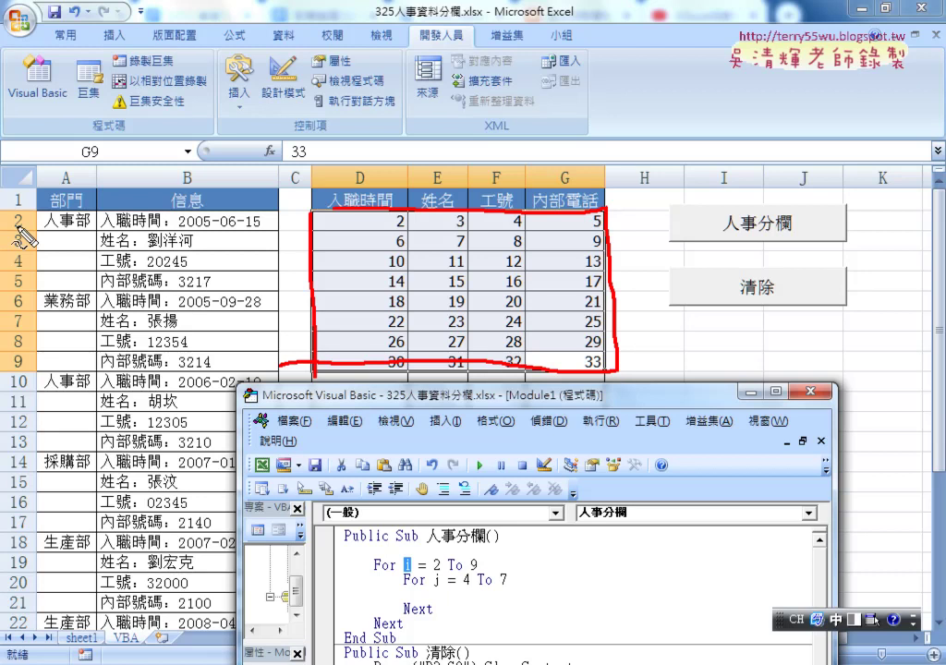
left_click_drag(13, 214, 18, 229)
left_click_drag(9, 351, 9, 367)
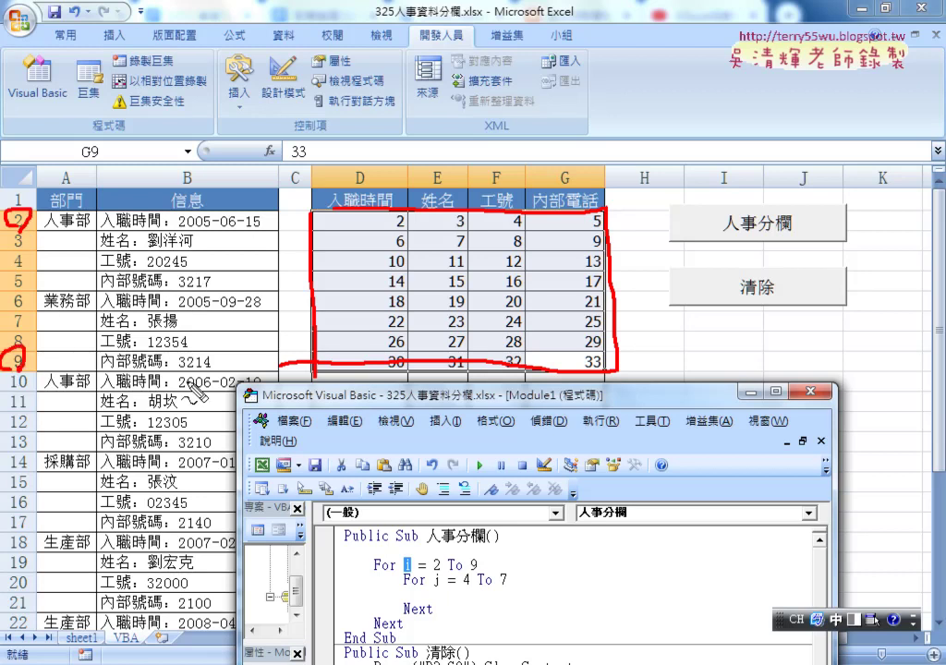
left_click_drag(404, 576, 418, 574)
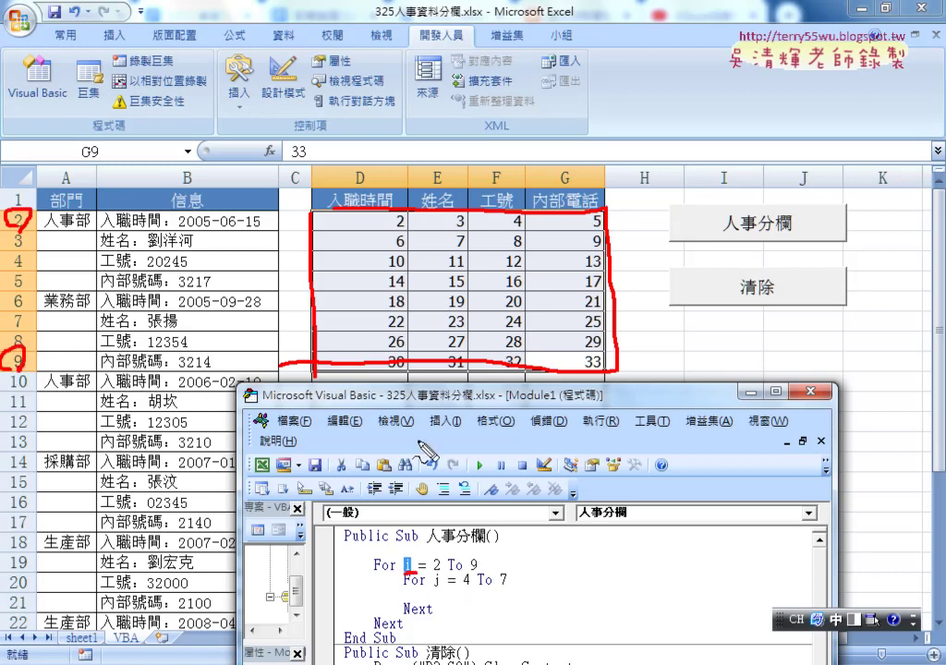
left_click_drag(370, 167, 355, 168)
left_click_drag(355, 94, 373, 155)
mouse_move(560, 100)
left_mouse_down()
mouse_move(563, 118)
mouse_move(582, 103)
mouse_move(573, 150)
left_mouse_up()
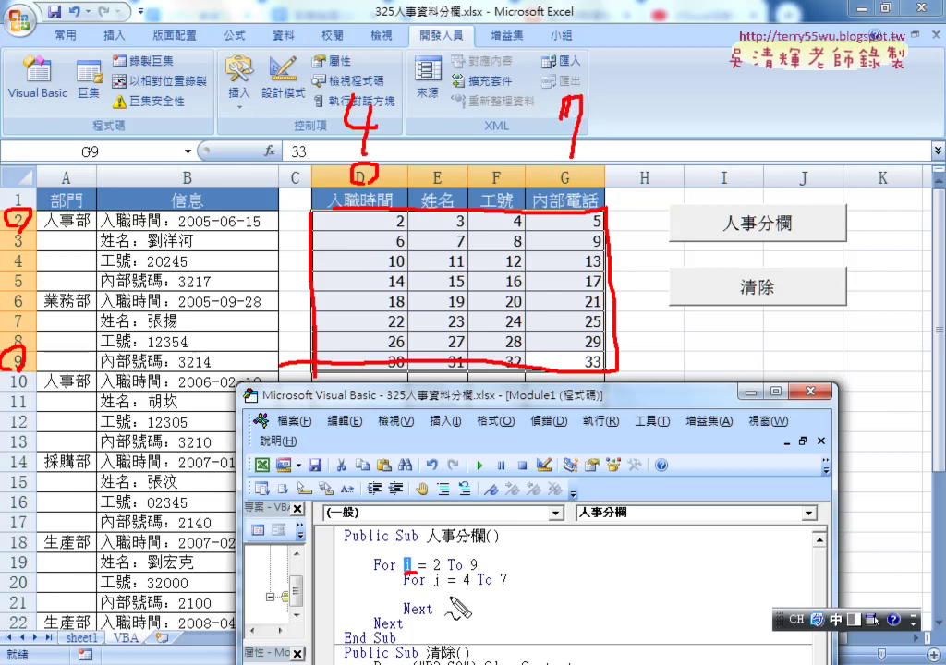
left_click_drag(427, 591, 511, 586)
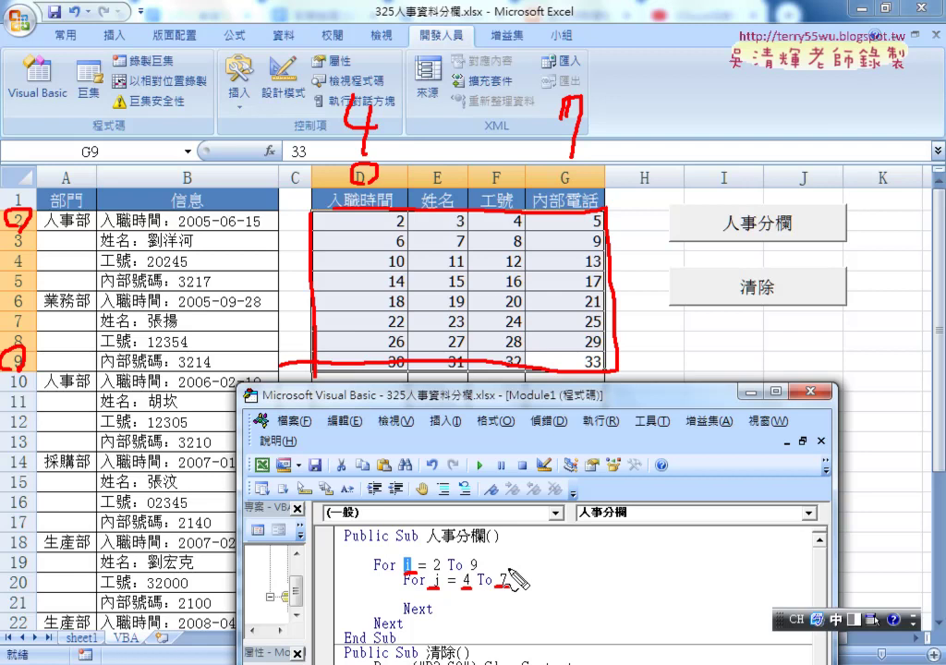
key("Escape")
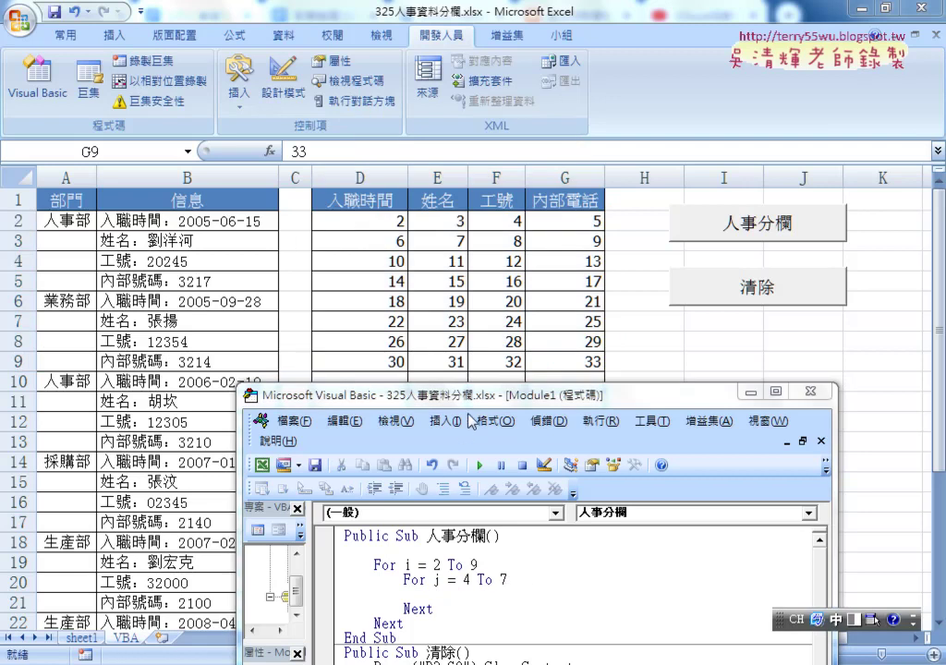
Write Cells(i, j) = k as the inner loop's statement.
left_click_drag(378, 229, 566, 362)
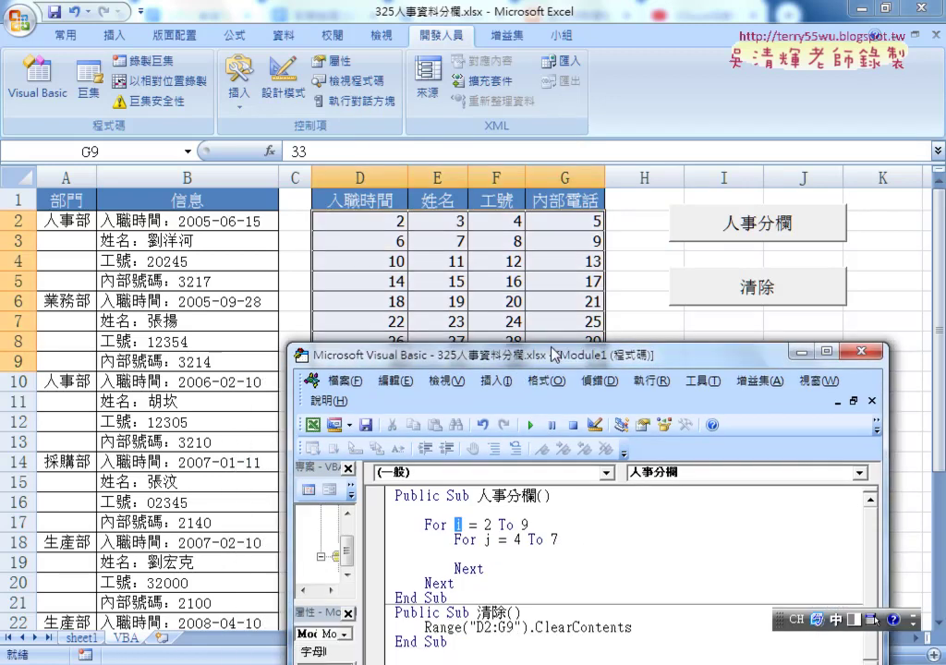
left_click_drag(443, 394, 598, 226)
left_click(610, 429)
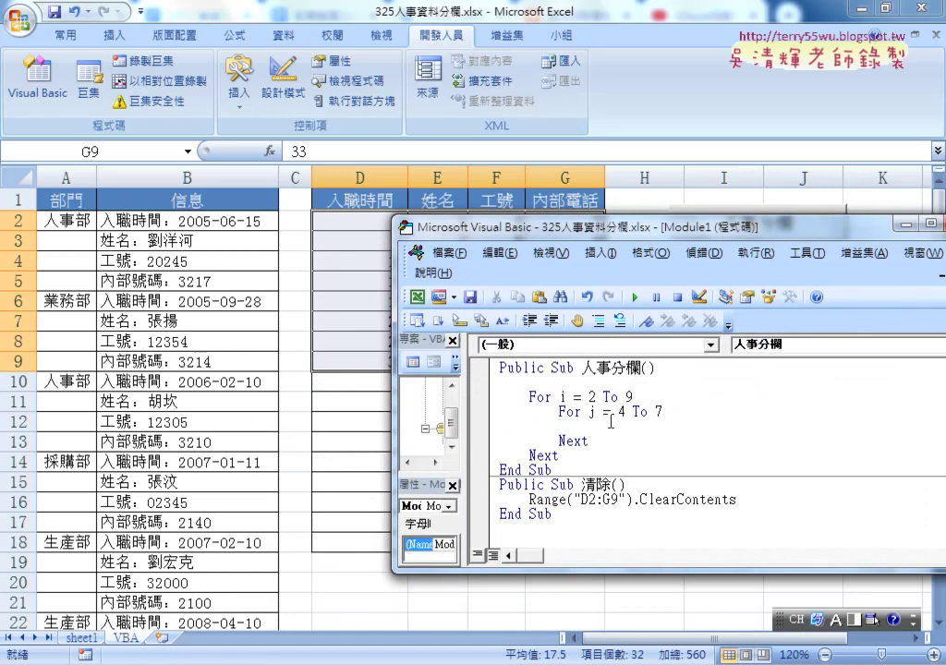
key("Tab")
key("Tab")
key("Tab")
type("cell")
type("s(")
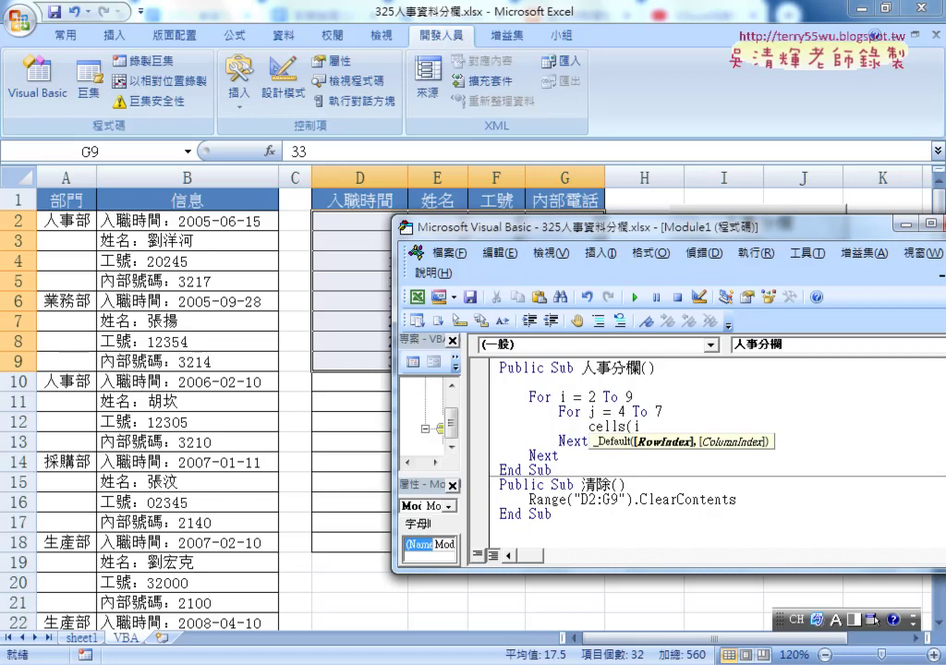
type("i,j)")
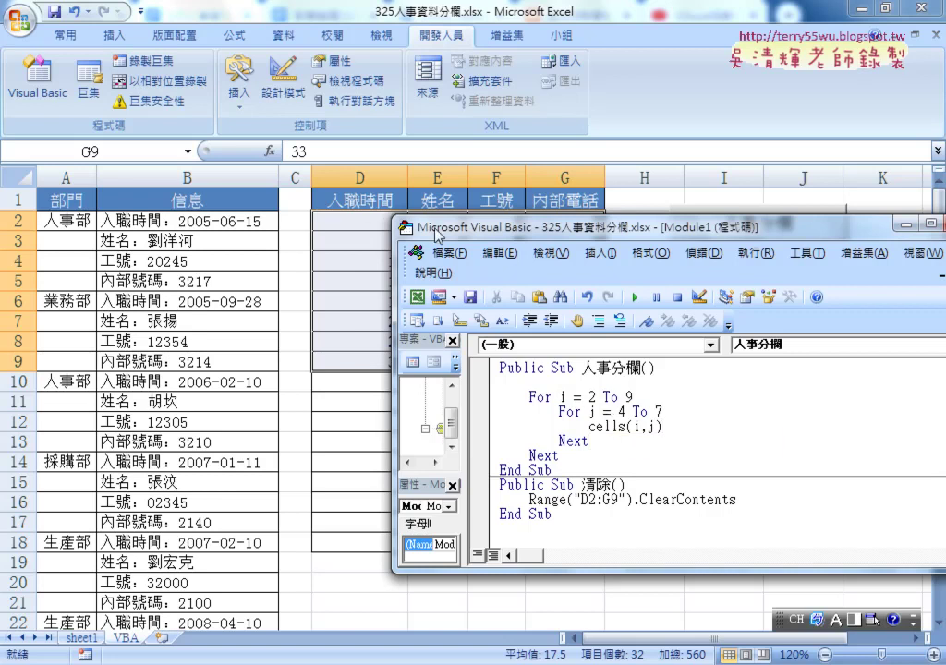
left_click_drag(437, 234, 418, 272)
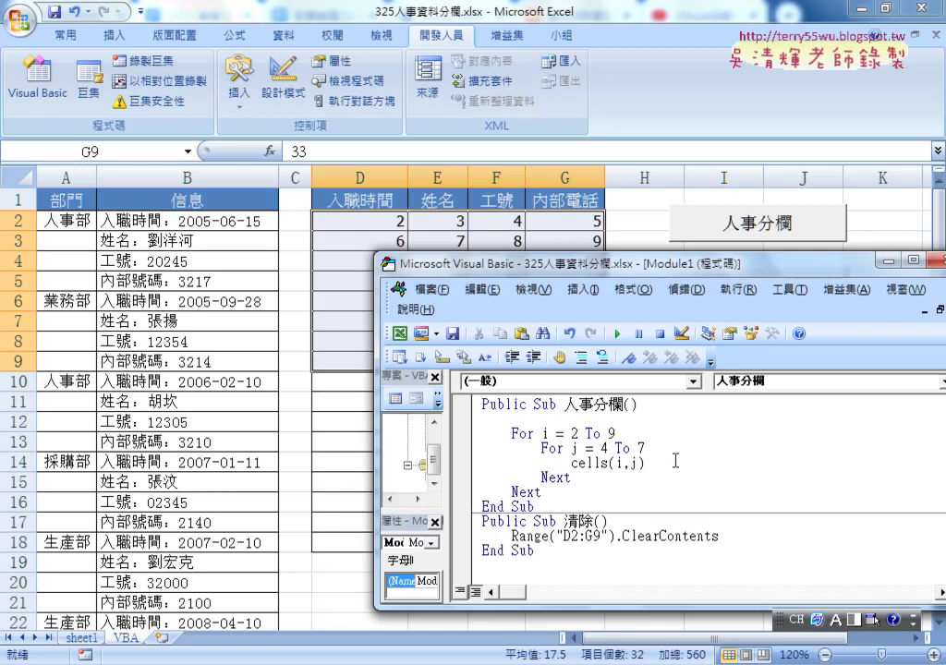
type("=")
type("k")
Add k = 2 under the Sub line and run 人事分欄, filling D2:G9 with 2.
left_click(555, 417)
key("Tab")
type("k")
type("=")
type("2")
left_click(552, 453)
Add k = k + 1 on a new line below Cells(i, j) = k in the inner loop.
left_click(617, 334)
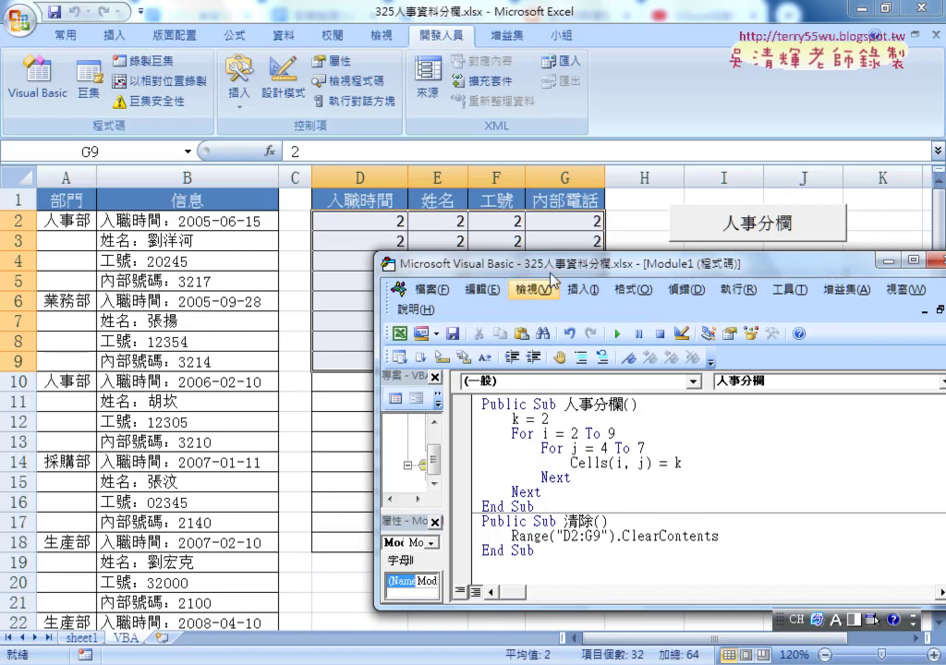
mouse_move(552, 277)
left_mouse_down()
mouse_move(515, 376)
mouse_move(450, 233)
left_mouse_up()
left_click(600, 431)
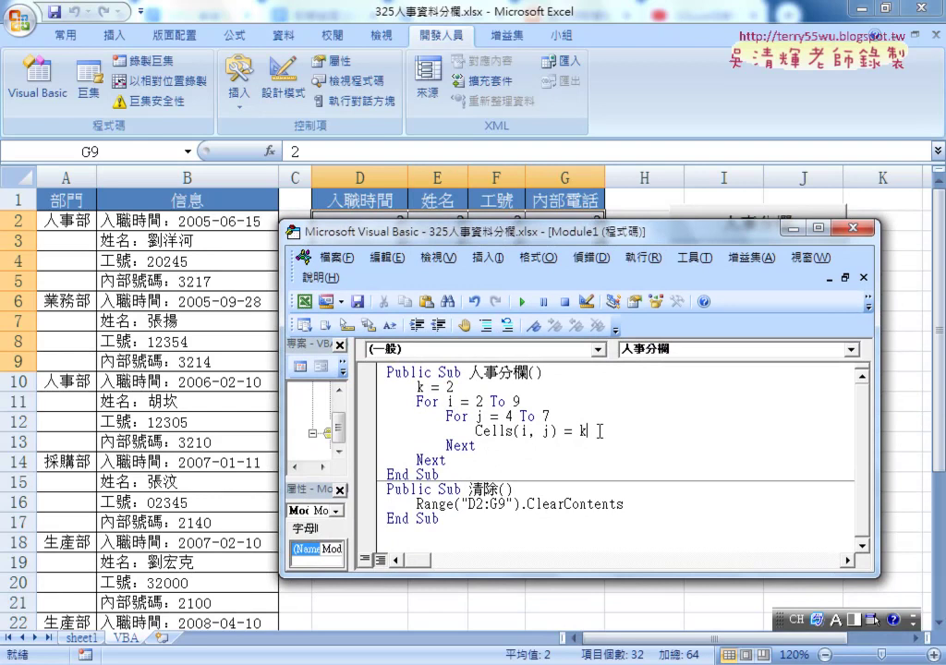
key("Return")
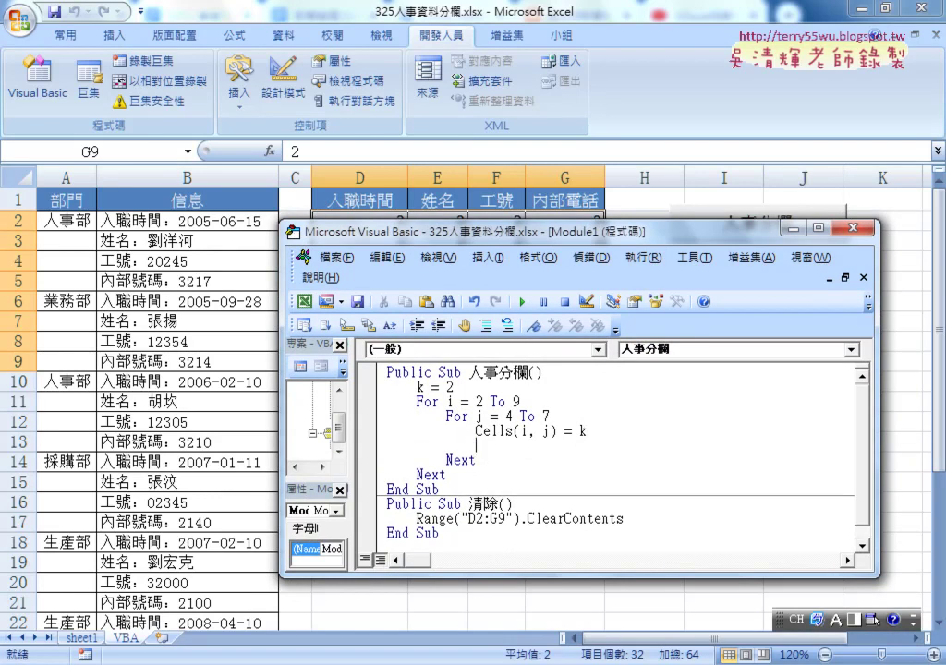
type("k=")
type("k+")
type("1")
Run the revised 人事分欄 macro, filling D2:G9 with 2 through 33, four per row.
left_click(632, 519)
left_click_drag(544, 445, 475, 446)
left_click_drag(523, 233, 634, 351)
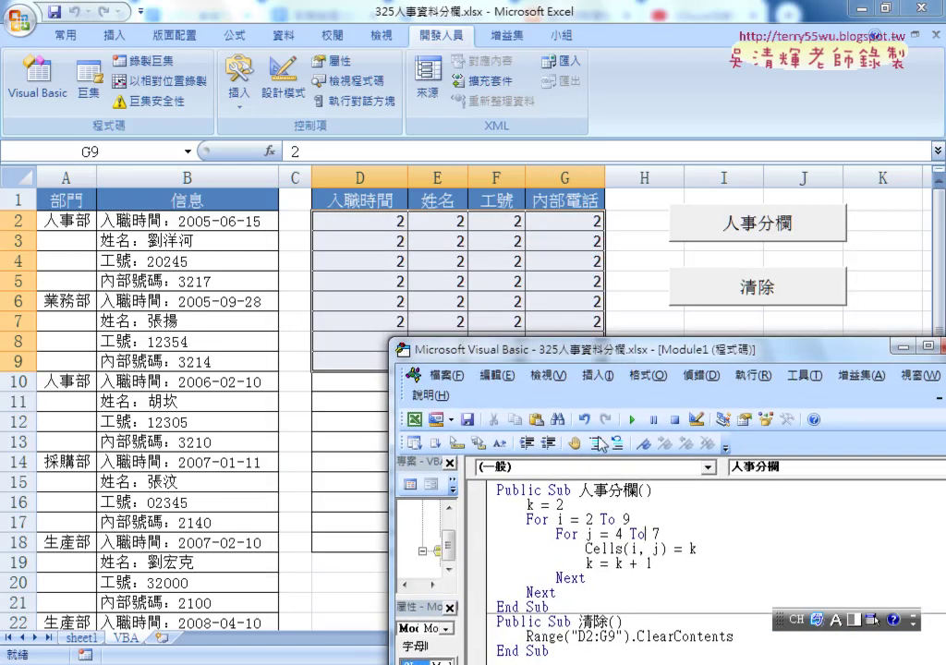
left_click(632, 421)
left_click_drag(511, 360, 511, 396)
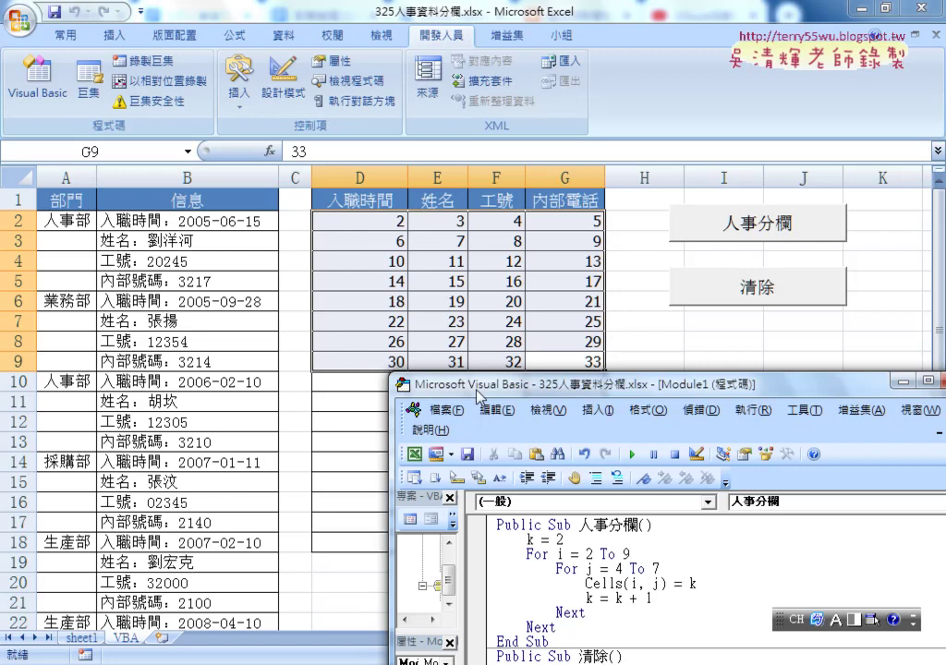
left_click_drag(477, 386, 268, 263)
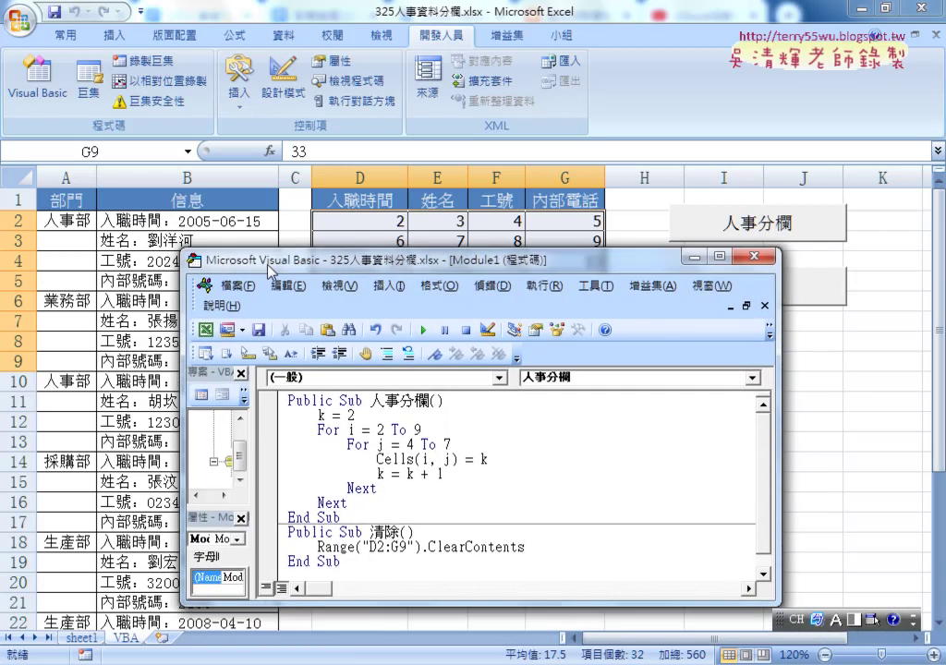
Replace k after Cells(i, j) = with cells(k,"B") to copy the column B value.
double_click(483, 460)
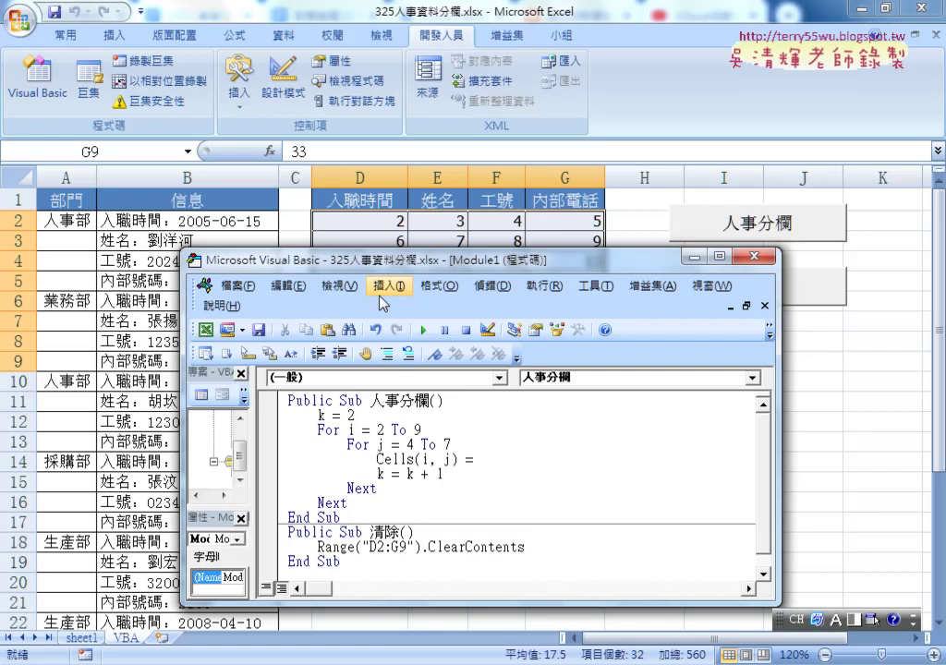
type("ce")
type("lls(")
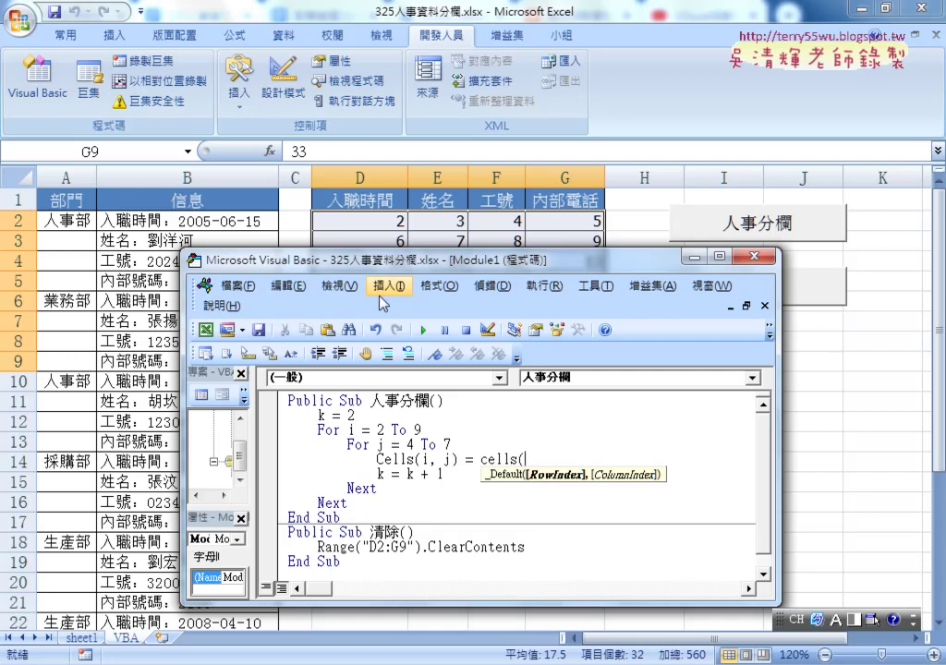
type("k")
type(",\"")
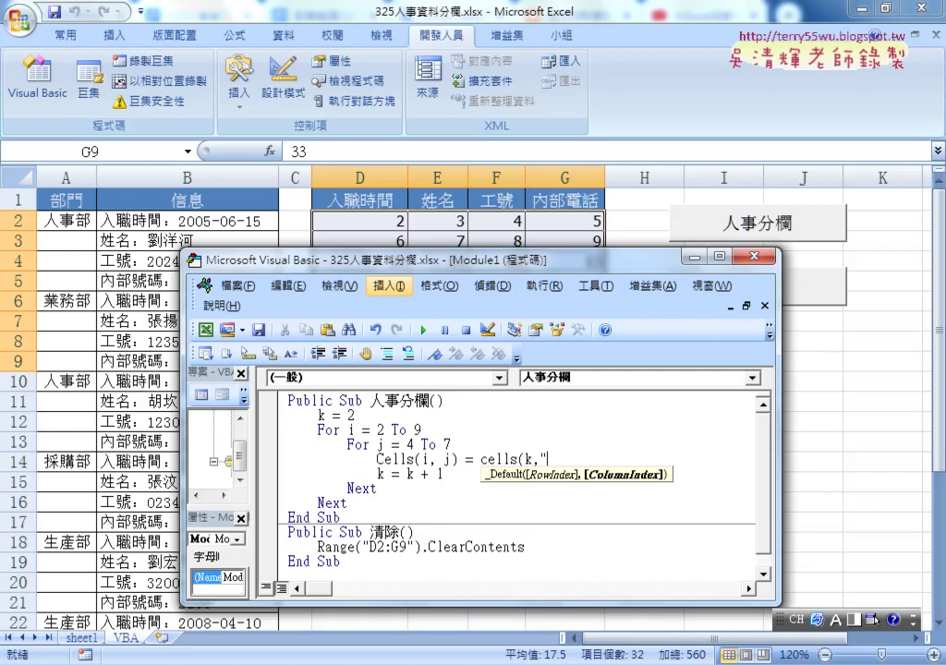
type("B\"")
type(")")
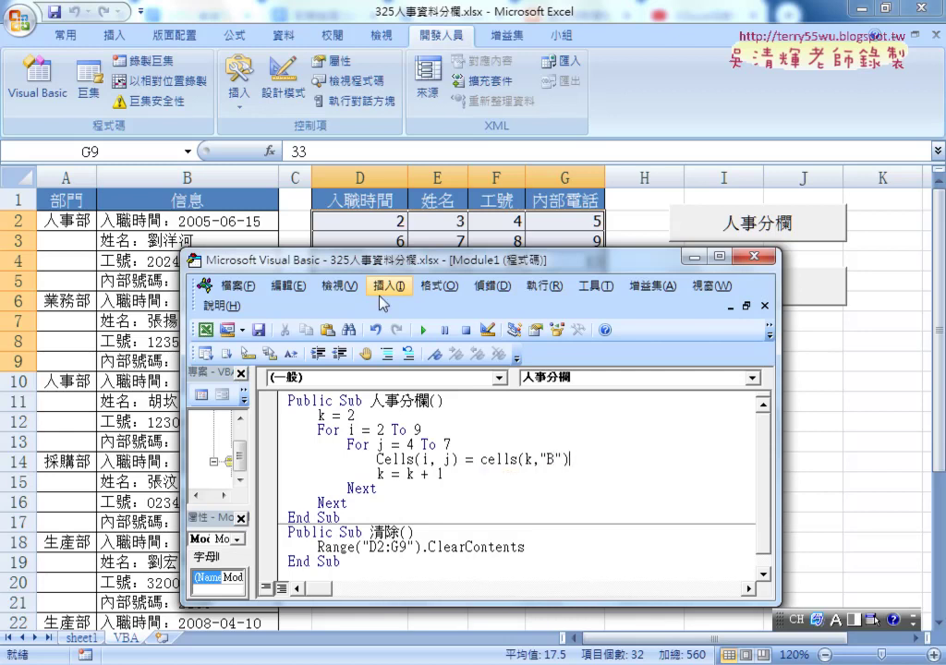
double_click(528, 459)
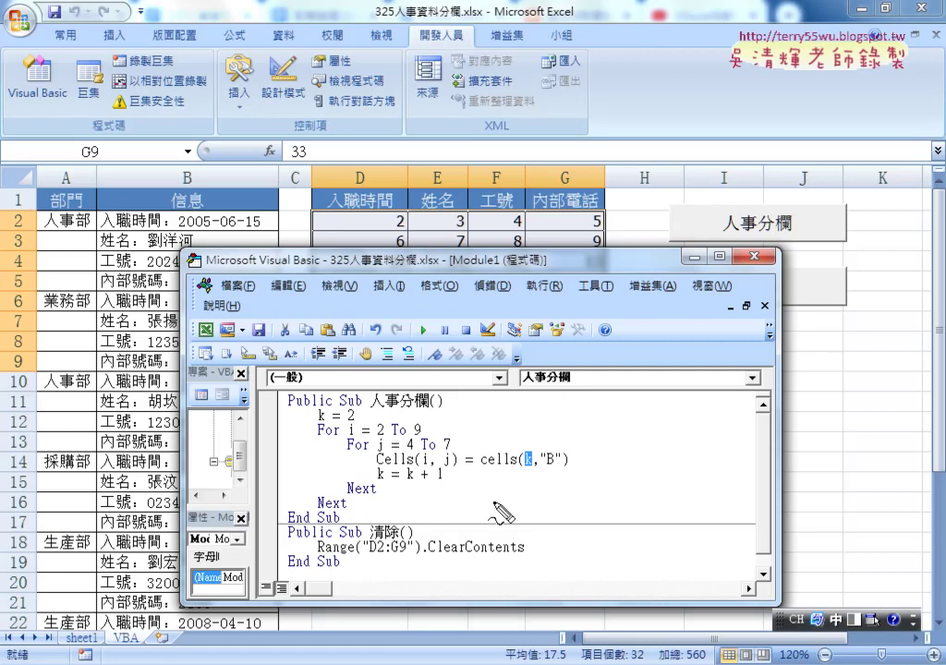
left_click_drag(482, 468, 566, 467)
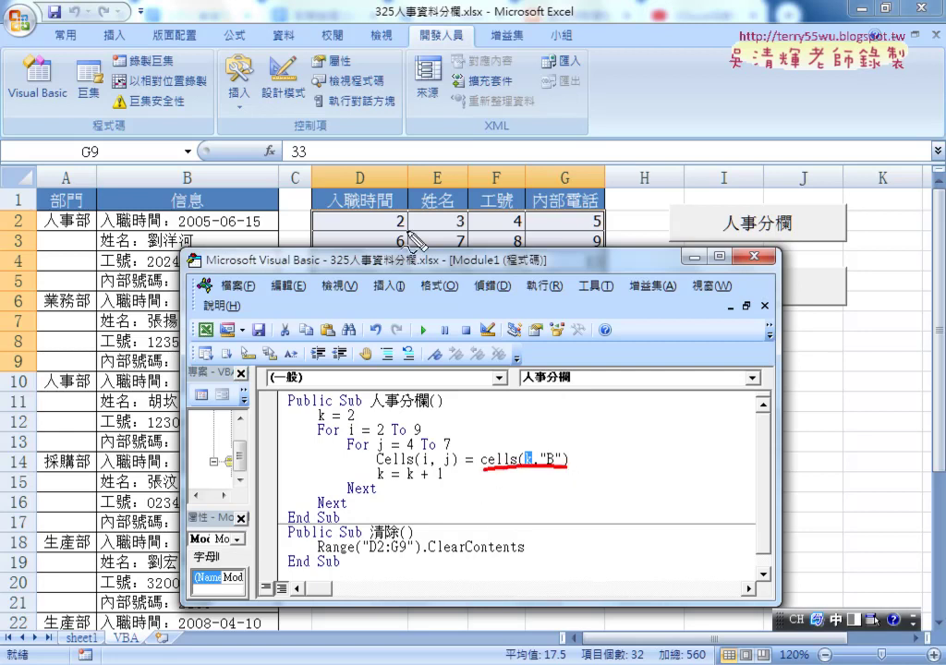
mouse_move(265, 238)
left_mouse_down()
mouse_move(279, 182)
mouse_move(352, 210)
left_mouse_up()
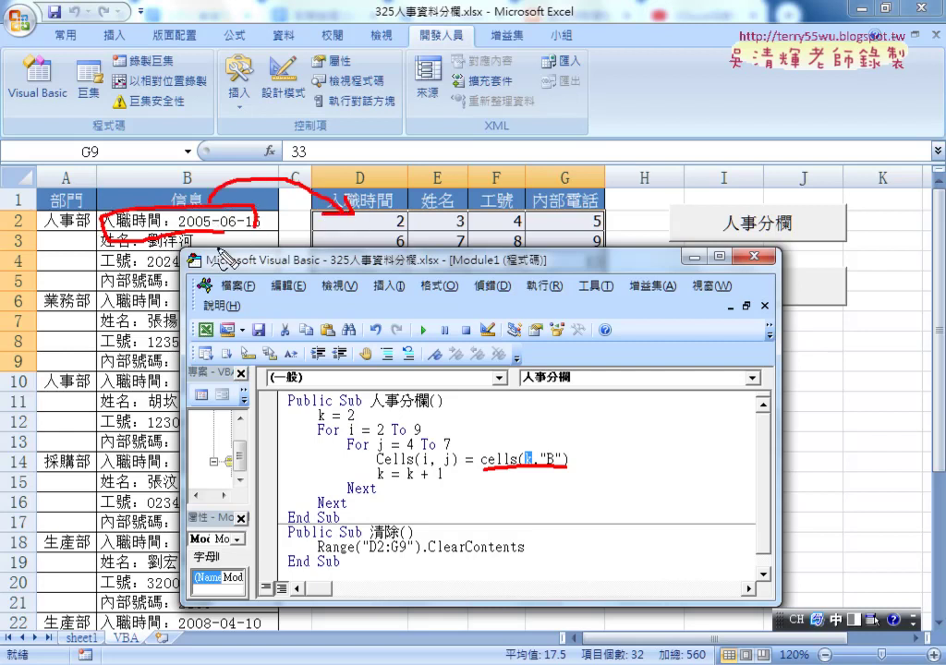
mouse_move(166, 255)
left_mouse_down()
mouse_move(125, 259)
mouse_move(185, 247)
left_mouse_up()
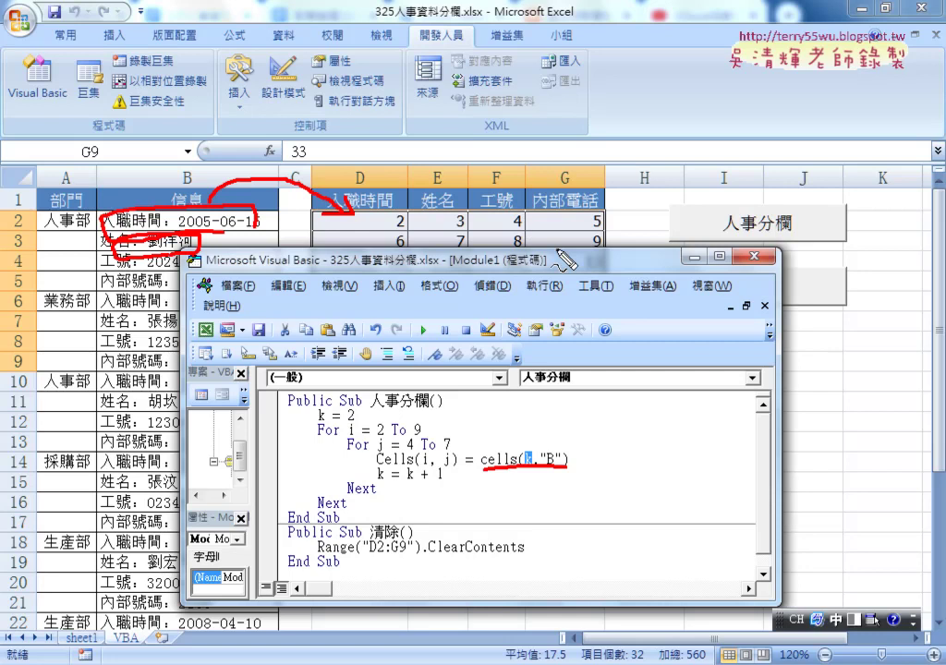
key("Escape")
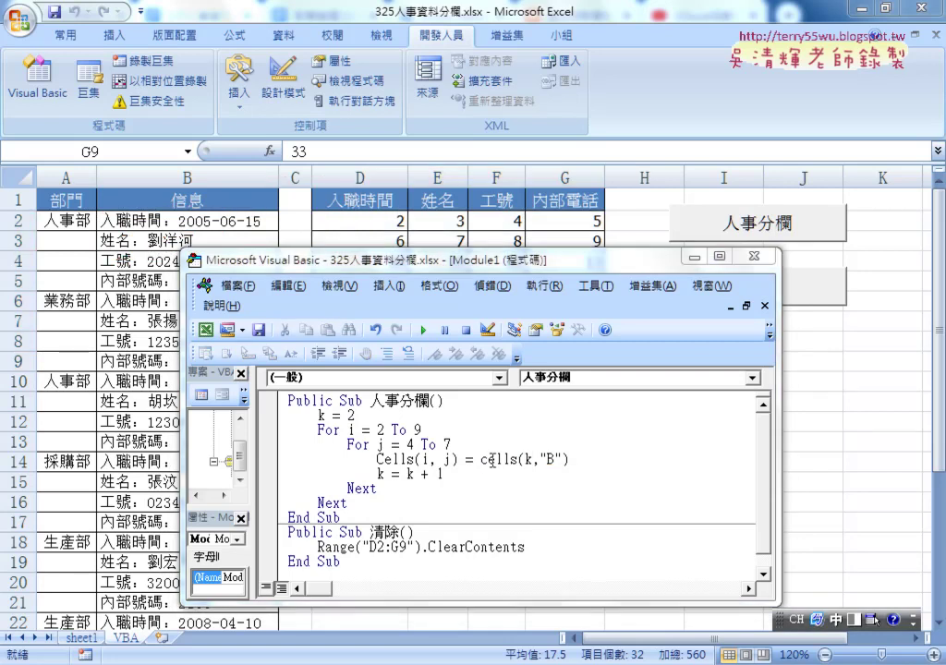
mouse_move(503, 460)
left_mouse_down()
mouse_move(484, 459)
mouse_move(567, 460)
left_mouse_up()
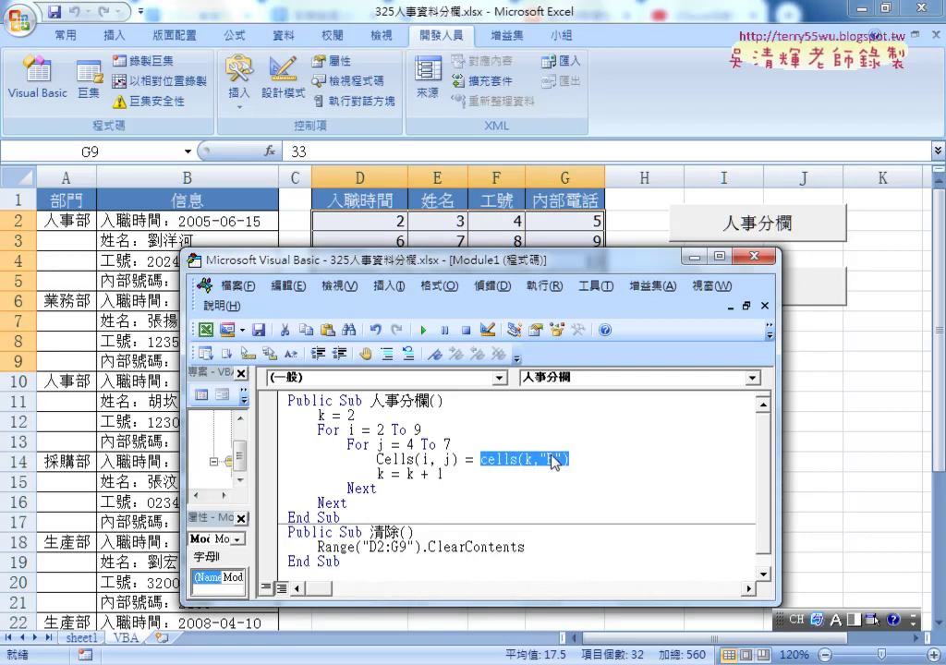
Run 人事分欄 so D2:G9 fills with the whole column B record text.
left_click(424, 330)
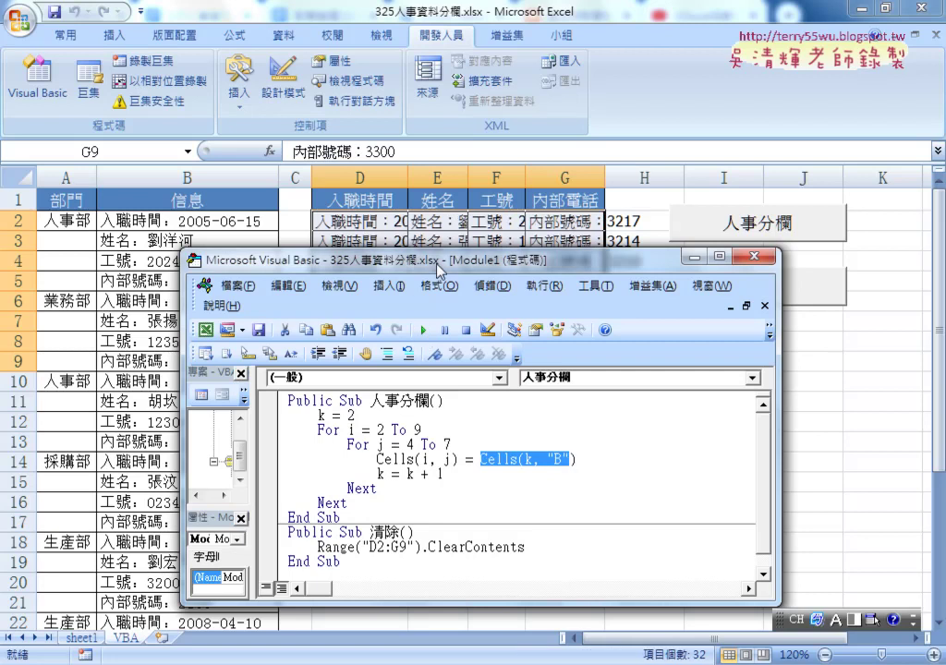
left_click_drag(438, 269, 456, 404)
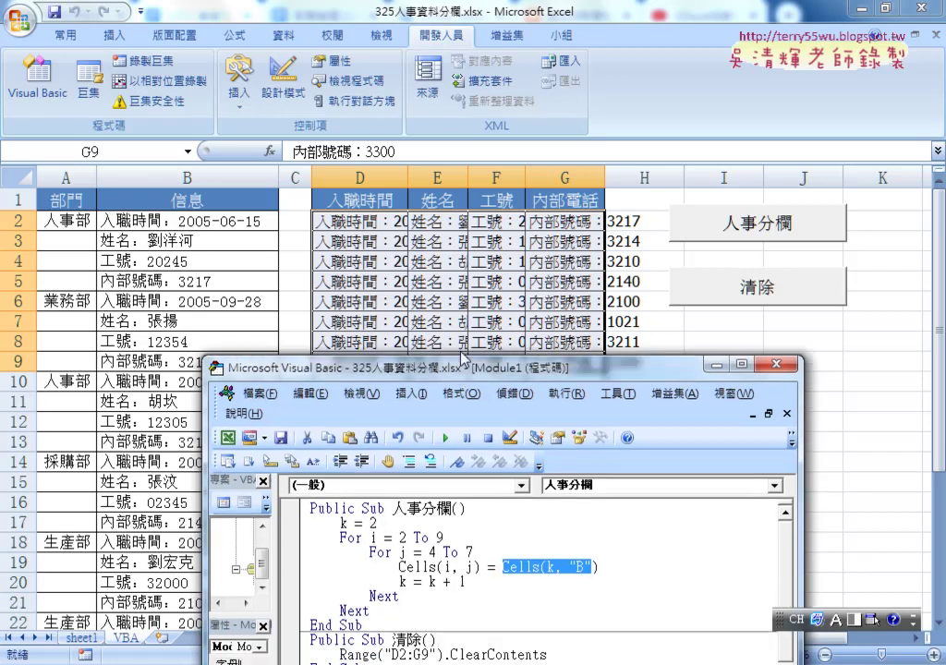
left_click_drag(456, 400, 469, 248)
Wrap the source as mid(Cells(k, "B"),len(cells(1,j)),99) in the loop line.
left_click(520, 446)
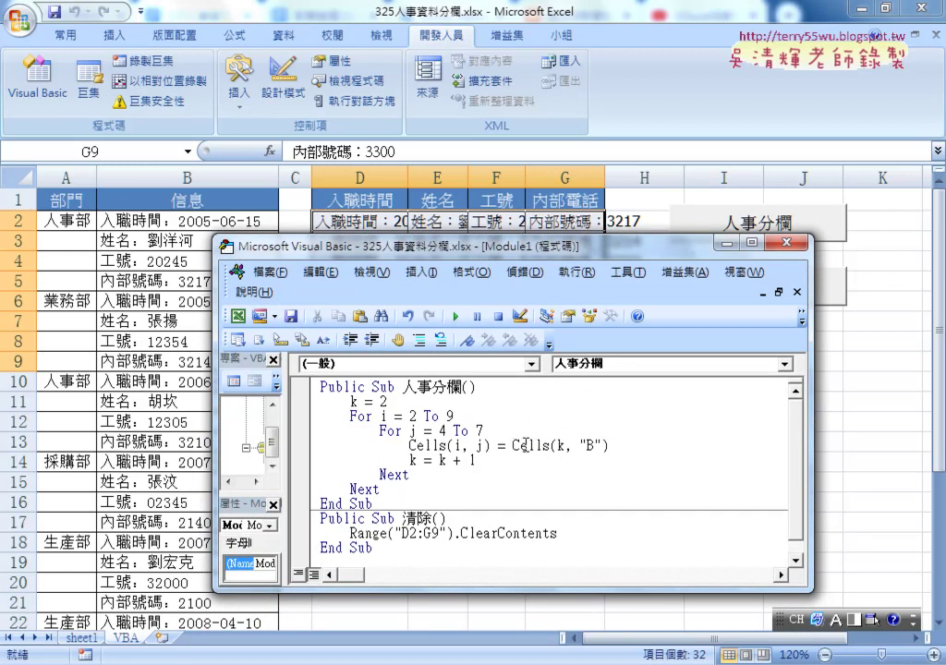
type("mid")
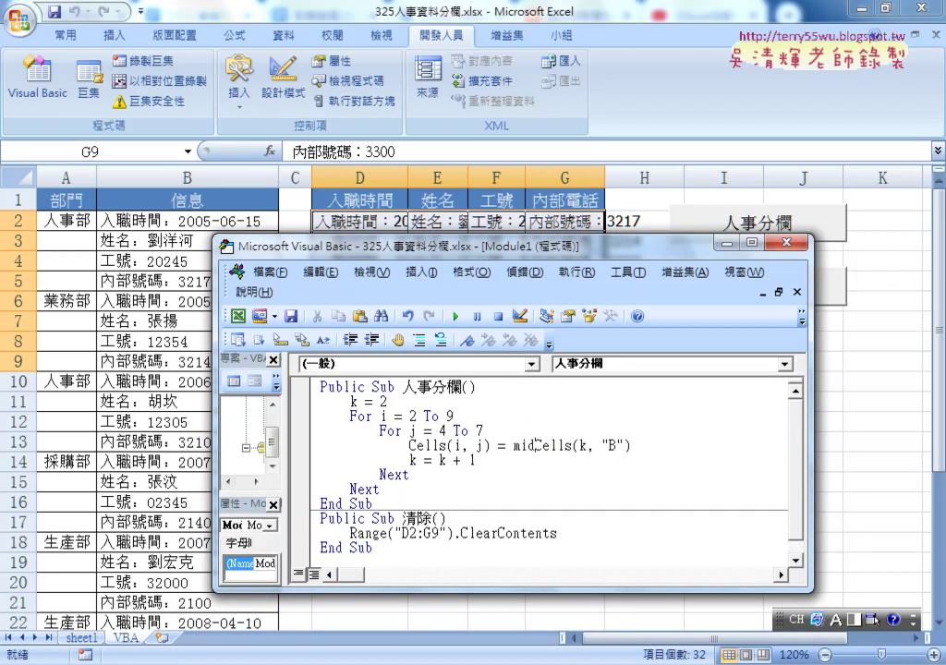
type("(")
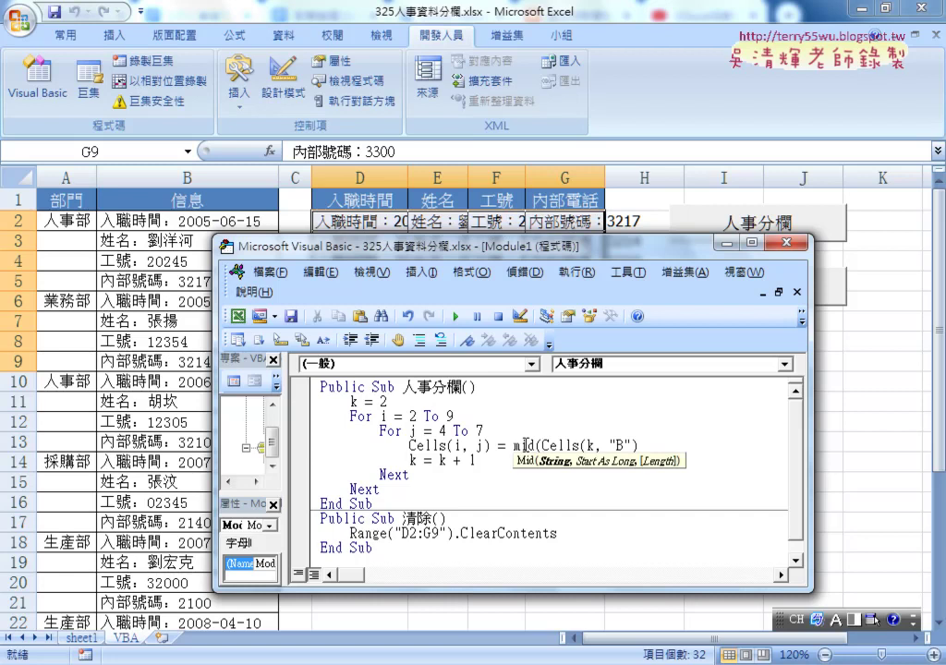
key("Right")
key("Right")
key("Right")
key("Right")
key("Right")
key("Right")
key("Right")
key("Right")
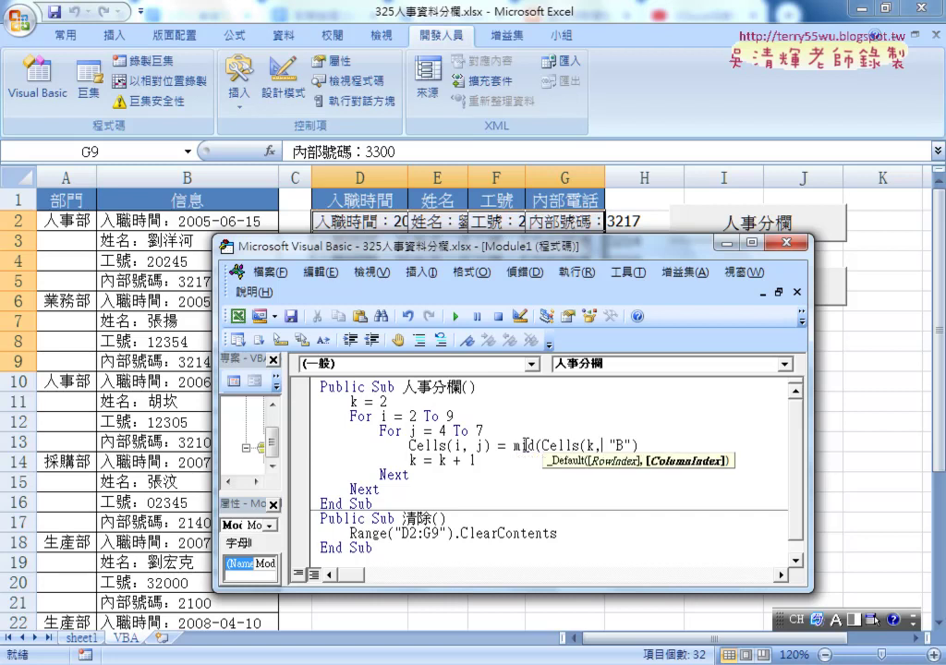
key("Right")
key("Right")
key("Right")
key("Right")
key("Right")
type(",")
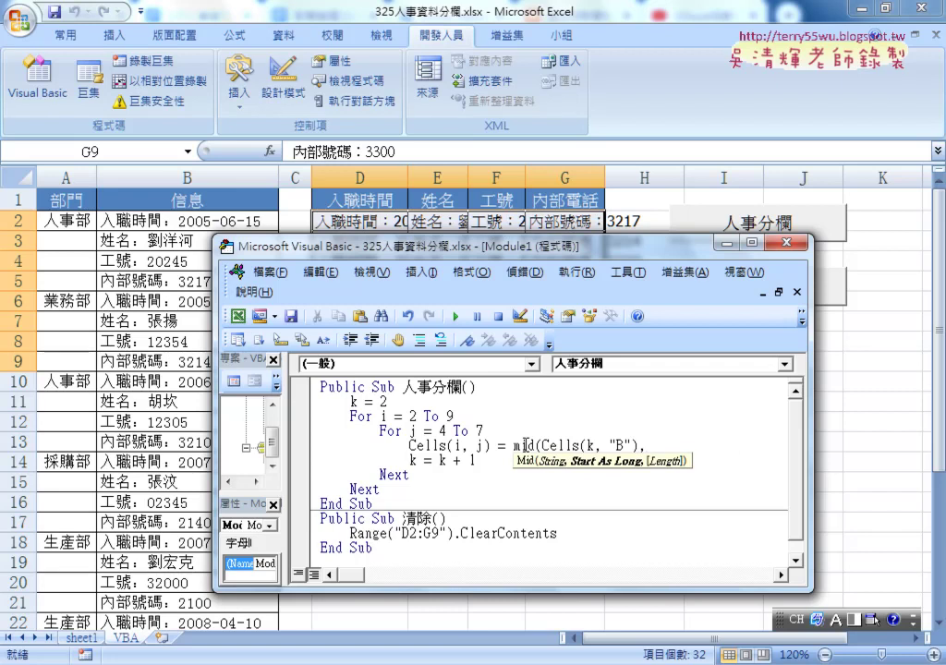
type("le")
type("n(")
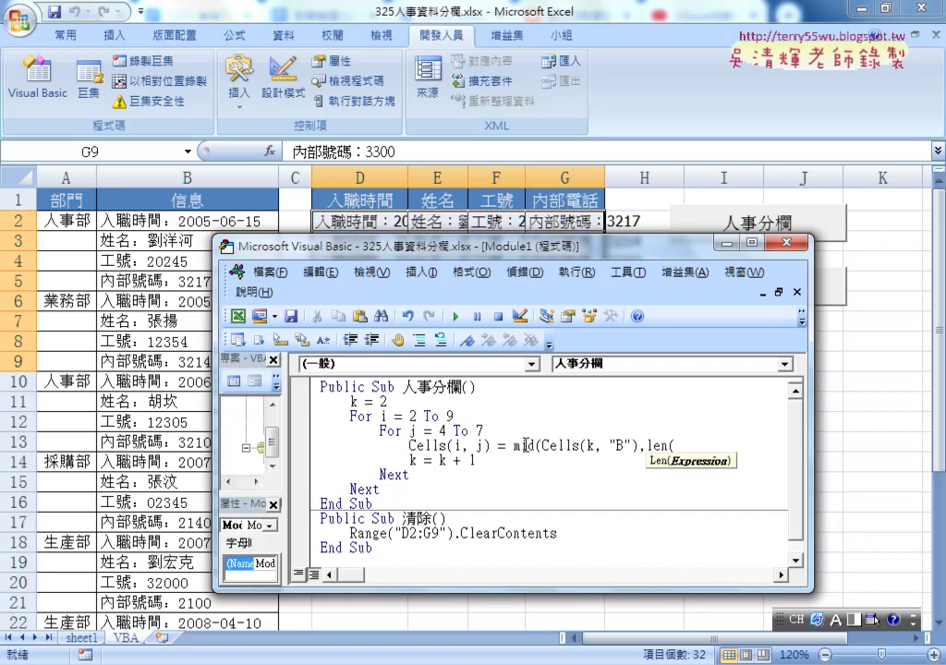
type("ce")
type("ll")
type("s")
type("(")
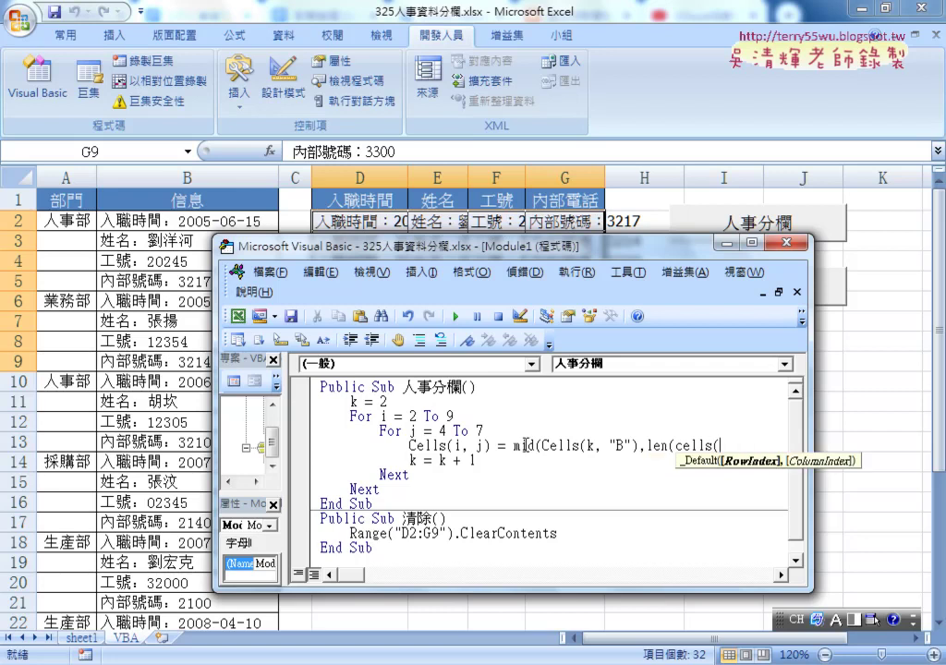
type("1")
type(",")
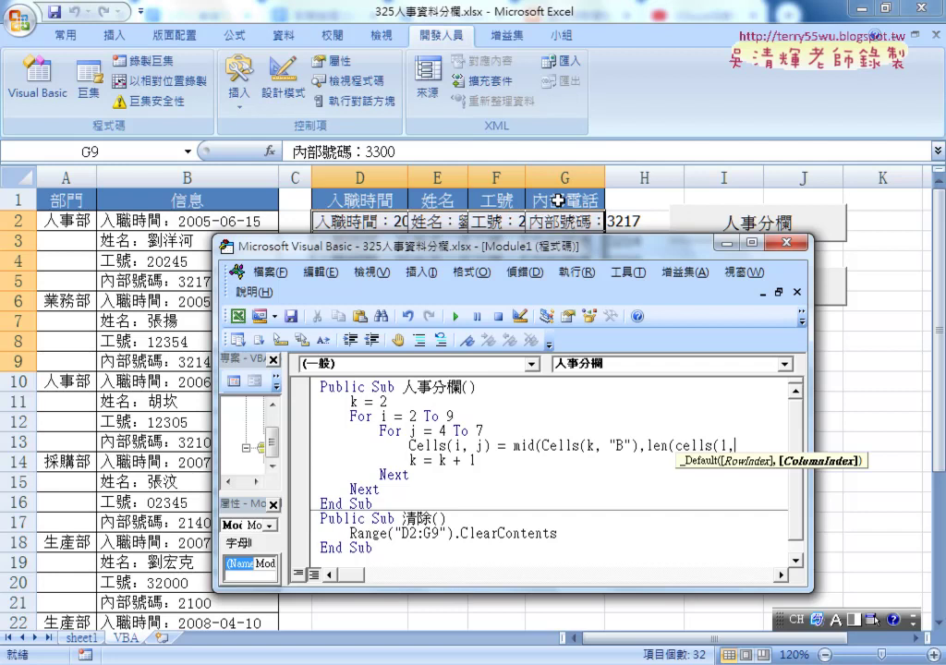
type("j")
type(")")
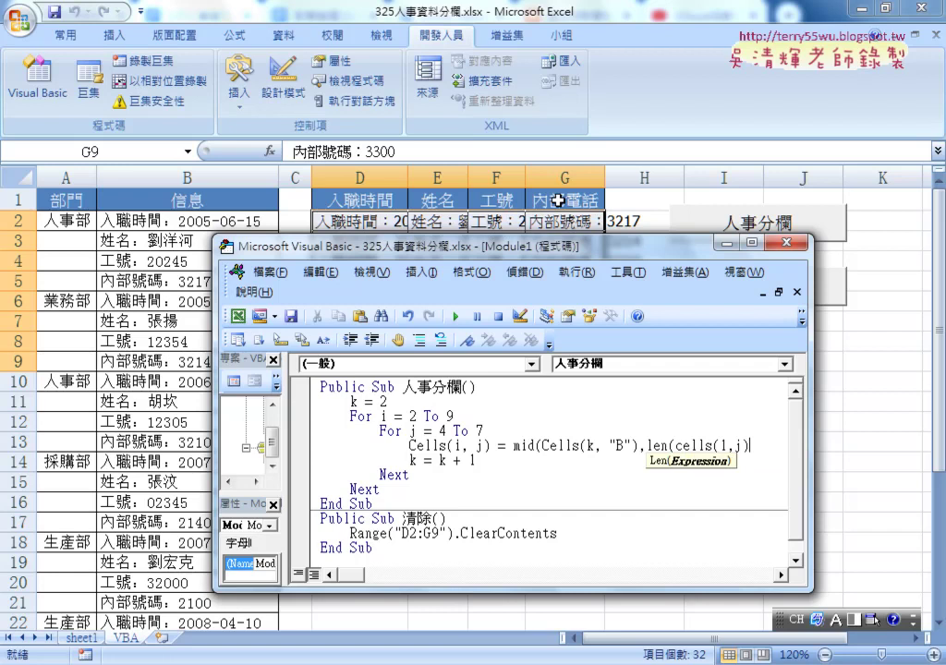
type(",")
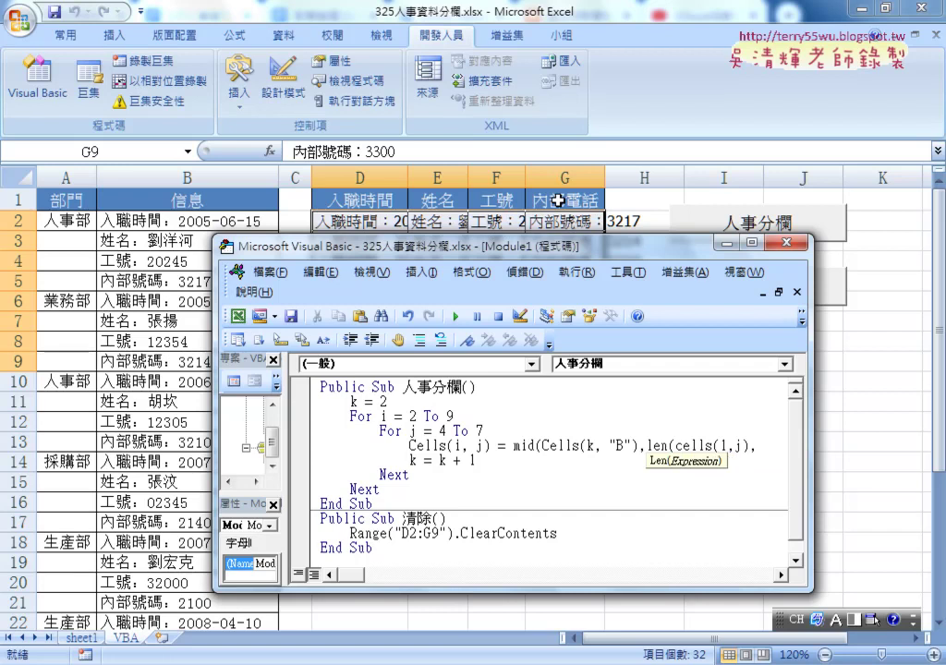
type("99")
type(")")
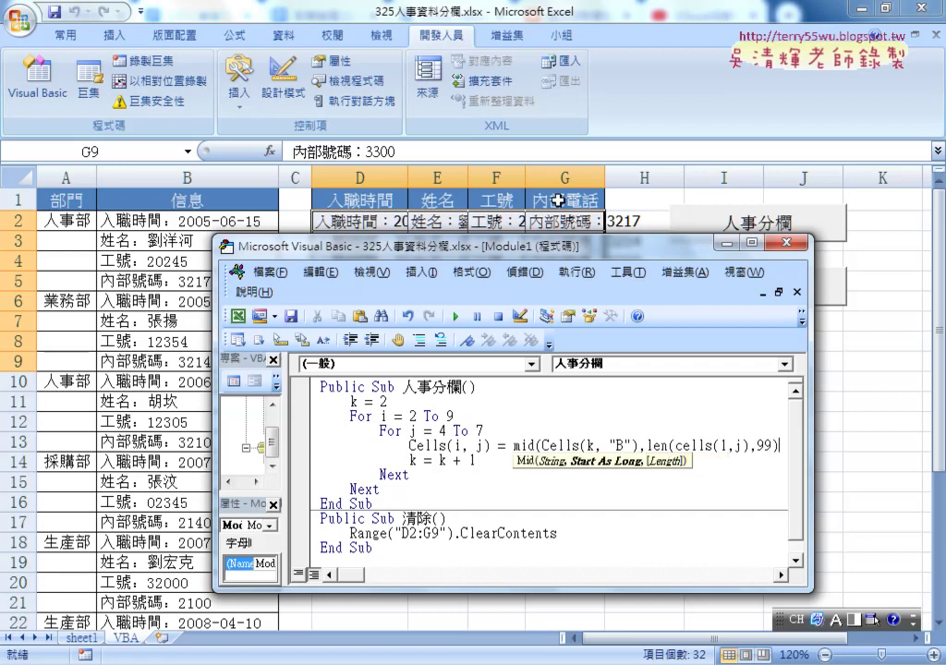
left_click(495, 512)
Dismiss the compile error and add the missing ')' at the end of the Mid line.
left_click(369, 338)
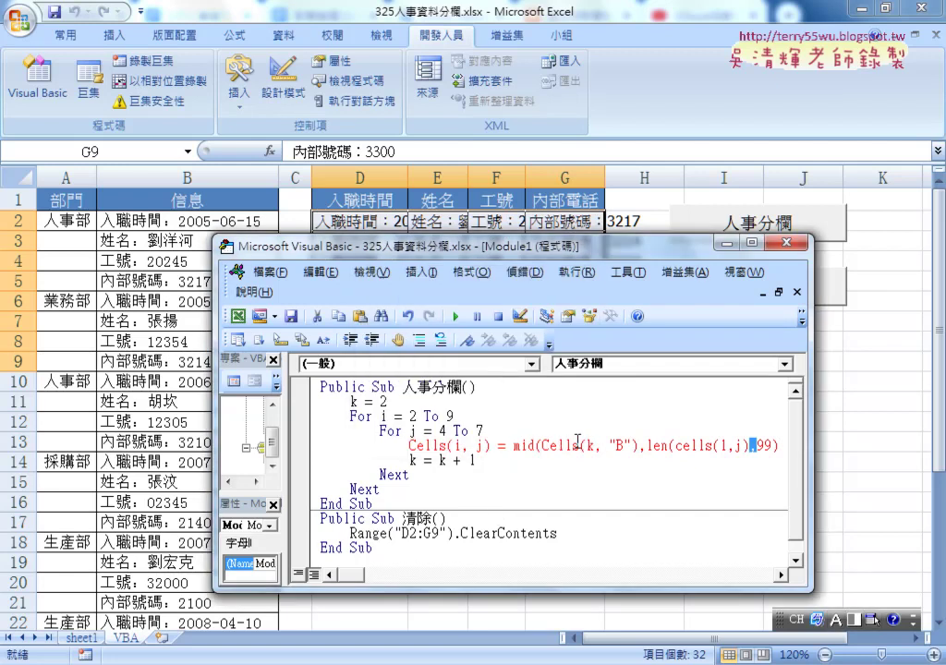
left_click(779, 446)
type(")")
left_click_drag(808, 447, 884, 447)
left_click_drag(750, 426, 675, 426)
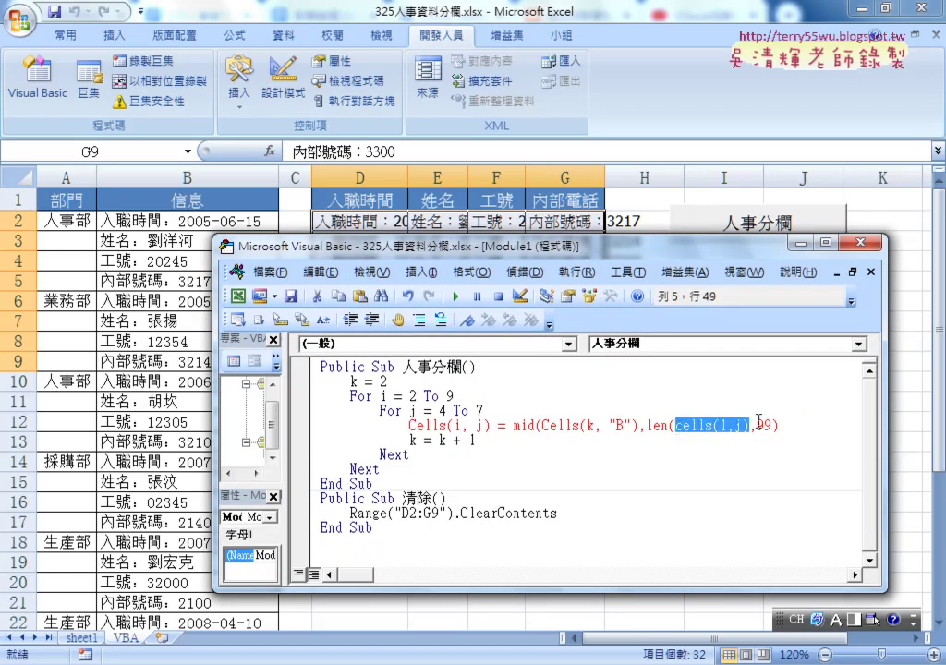
left_click_drag(757, 426, 771, 426)
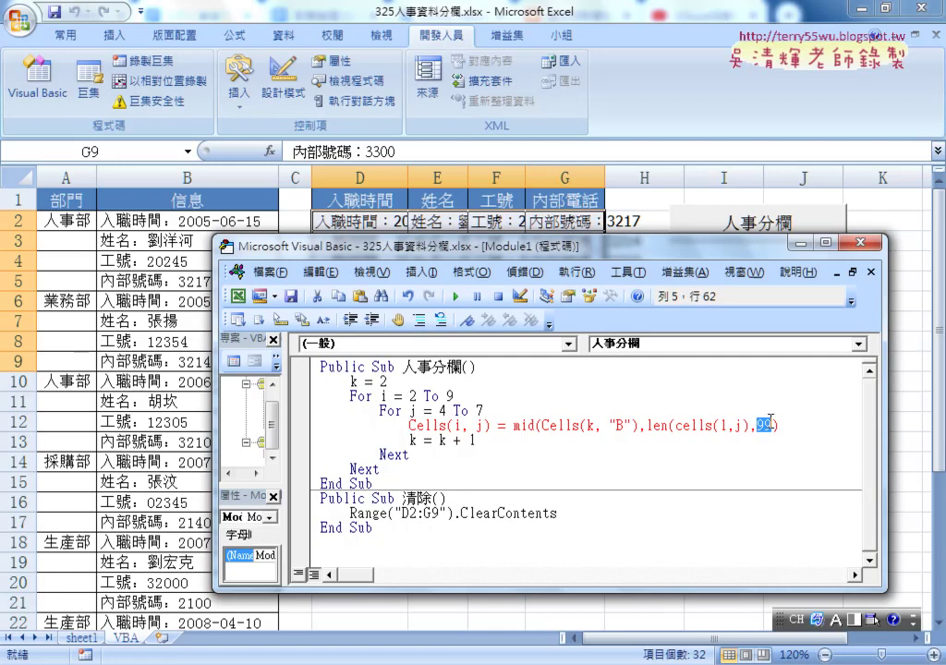
Insert ')+2' after Cells(1, j) so the start is Len(Cells(1, j)) + 2, then reformat the line.
left_click_drag(542, 426, 637, 426)
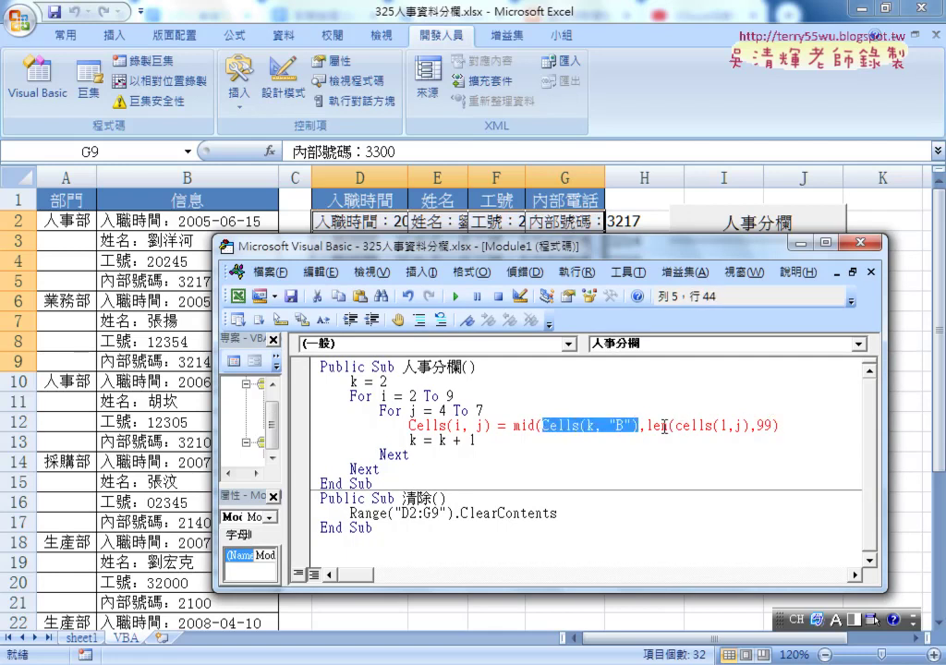
left_click_drag(646, 426, 750, 424)
left_click(751, 424)
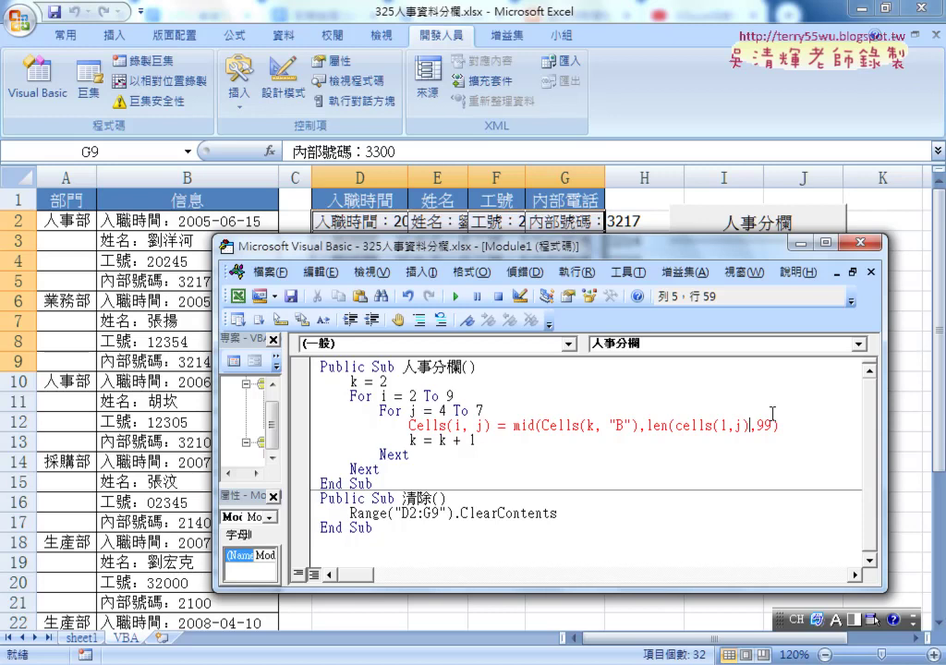
type(")")
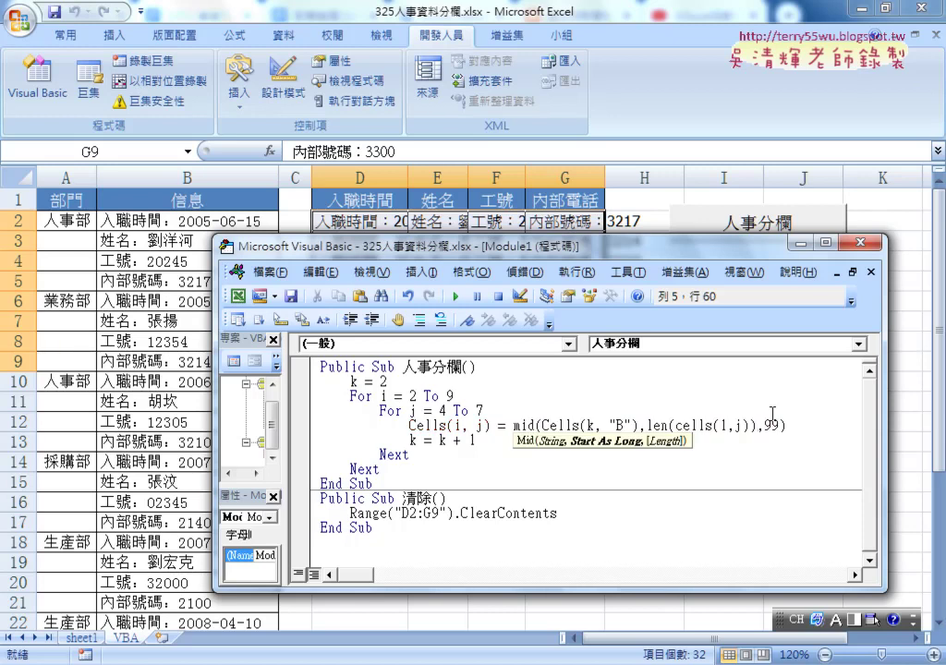
type("+")
type("2")
left_click(803, 515)
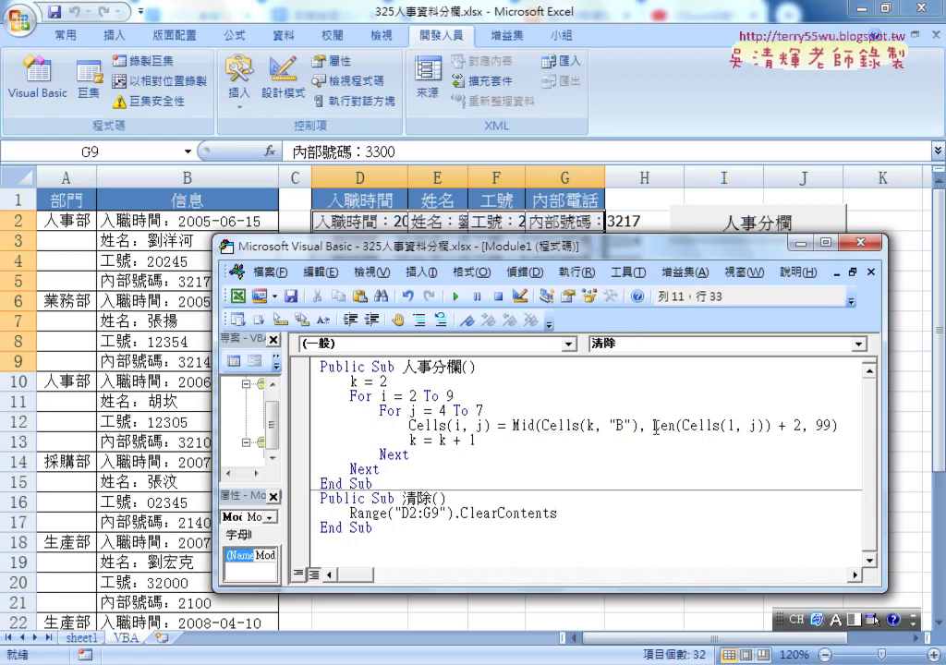
left_click_drag(681, 425, 766, 427)
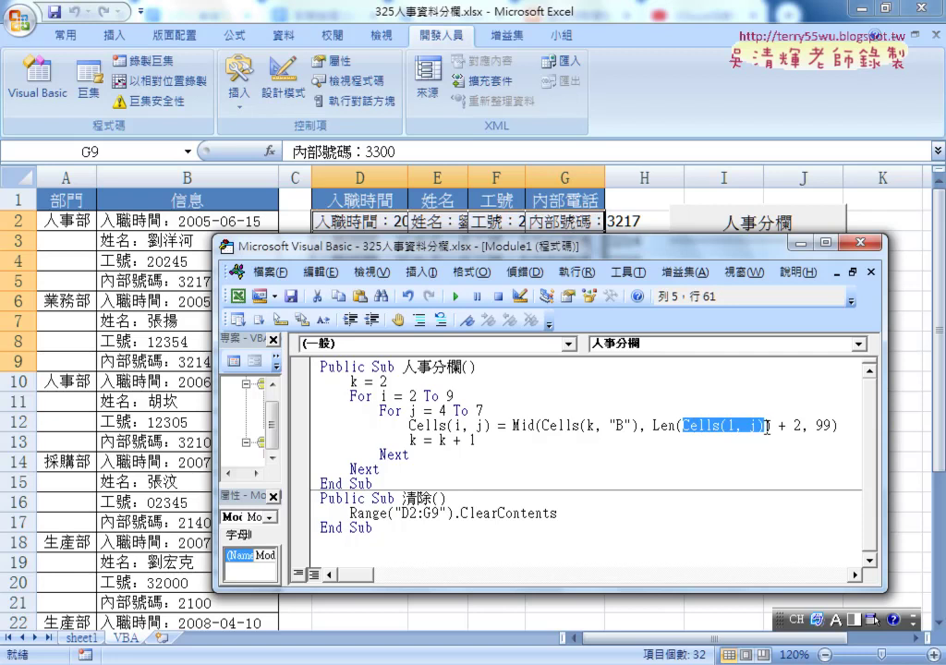
double_click(793, 426)
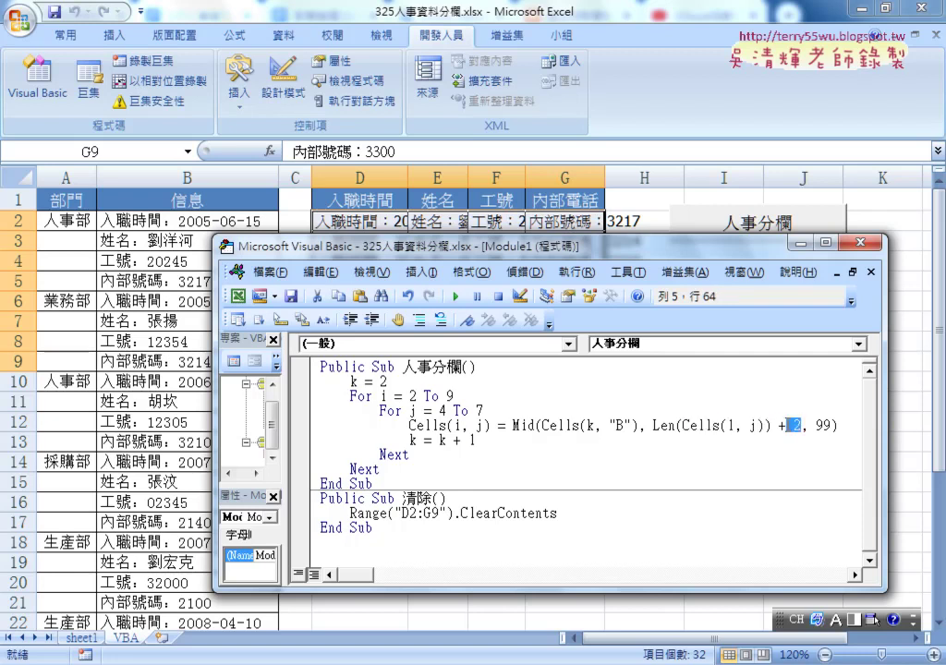
left_click(704, 426)
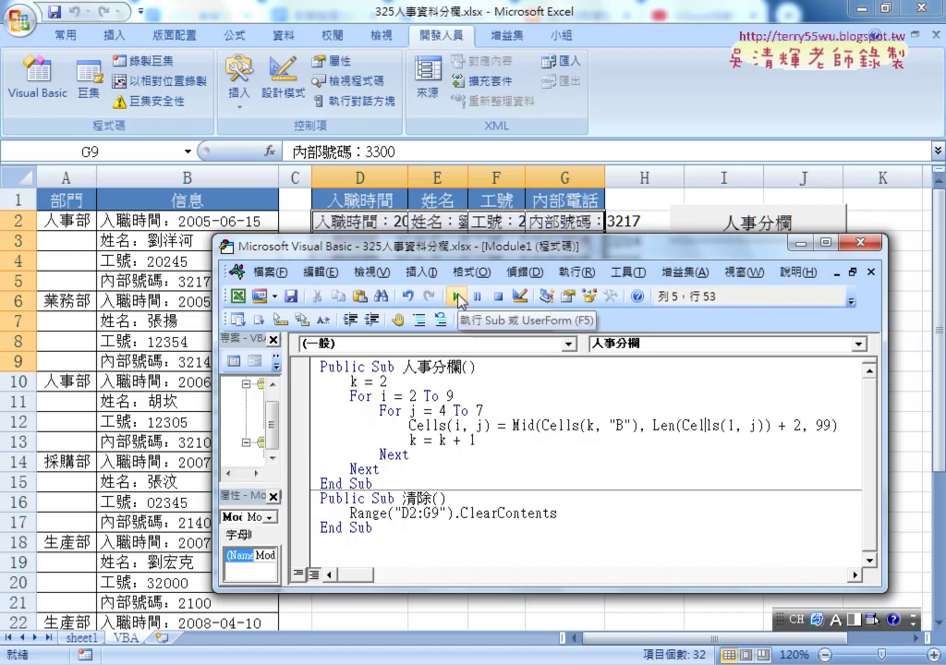
Run 人事分欄 to fill D2:G9 with dates, names, IDs and extensions, then clear them with 清除.
left_click(460, 298)
left_click_drag(463, 252, 658, 407)
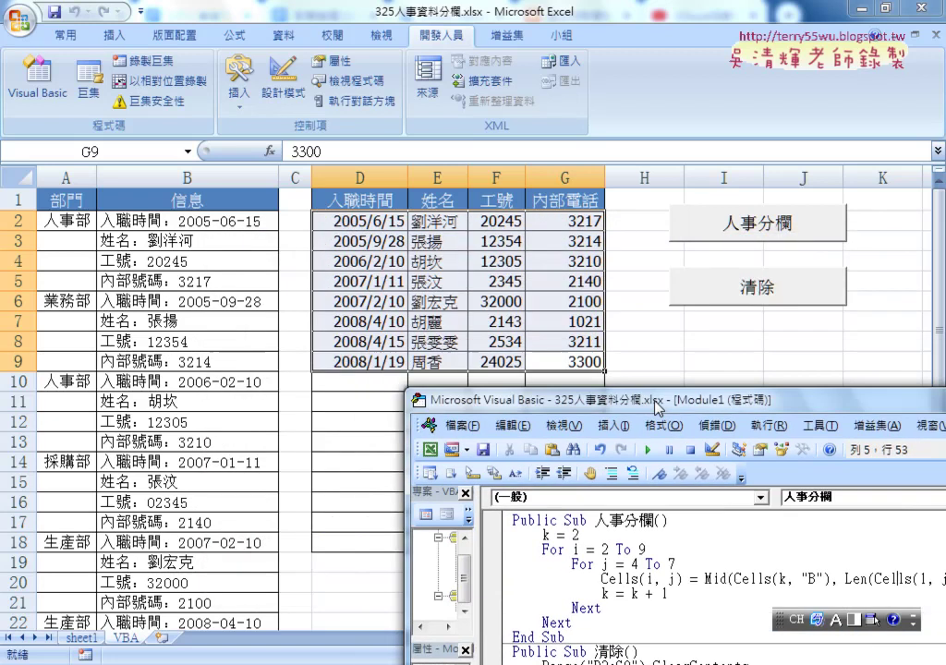
left_click(667, 355)
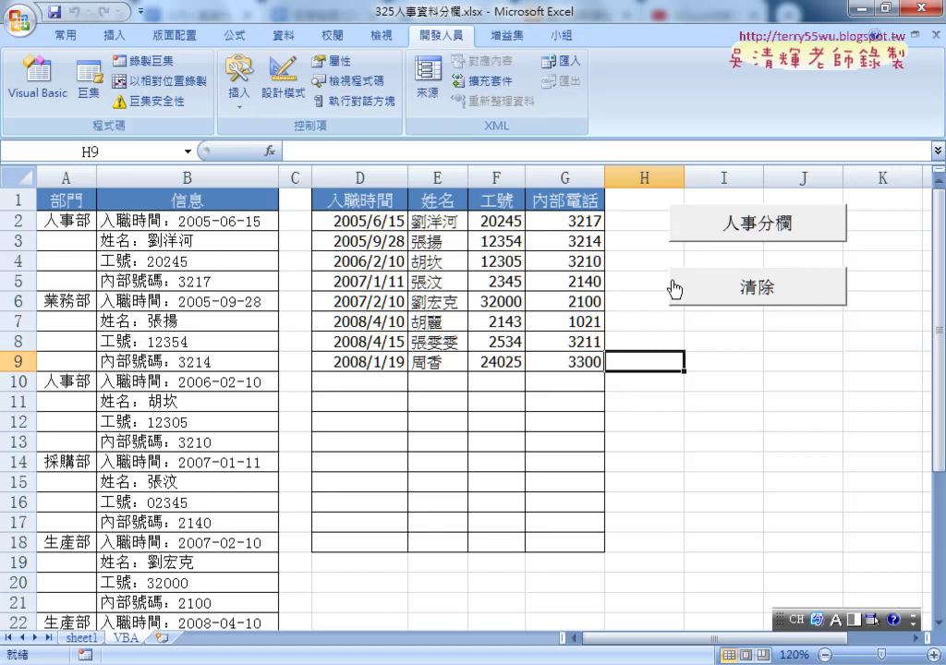
left_click(693, 291)
Open the code of the macro assigned to the 清除 button.
right_click(728, 293)
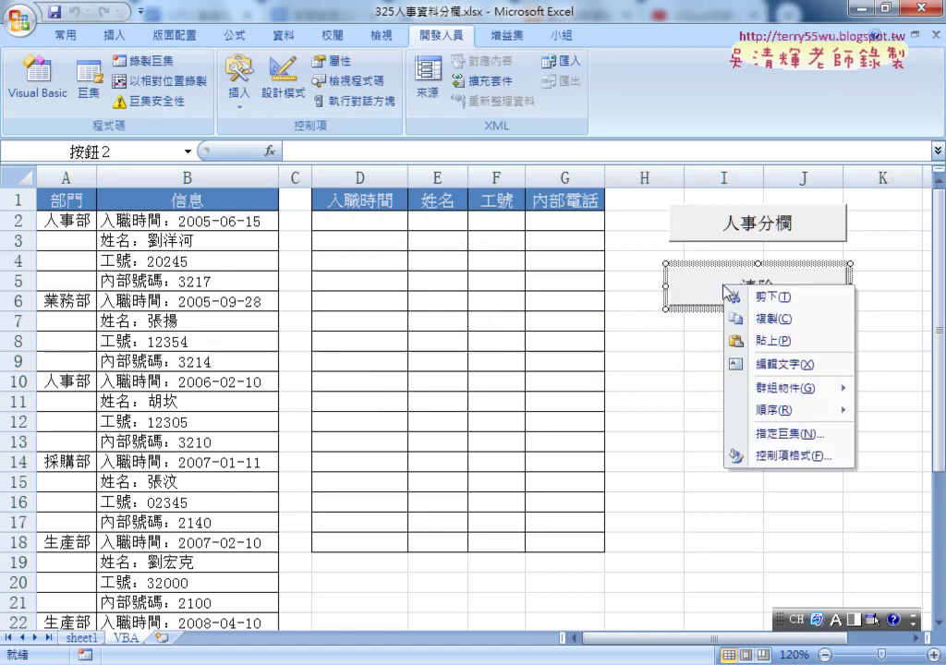
left_click(823, 434)
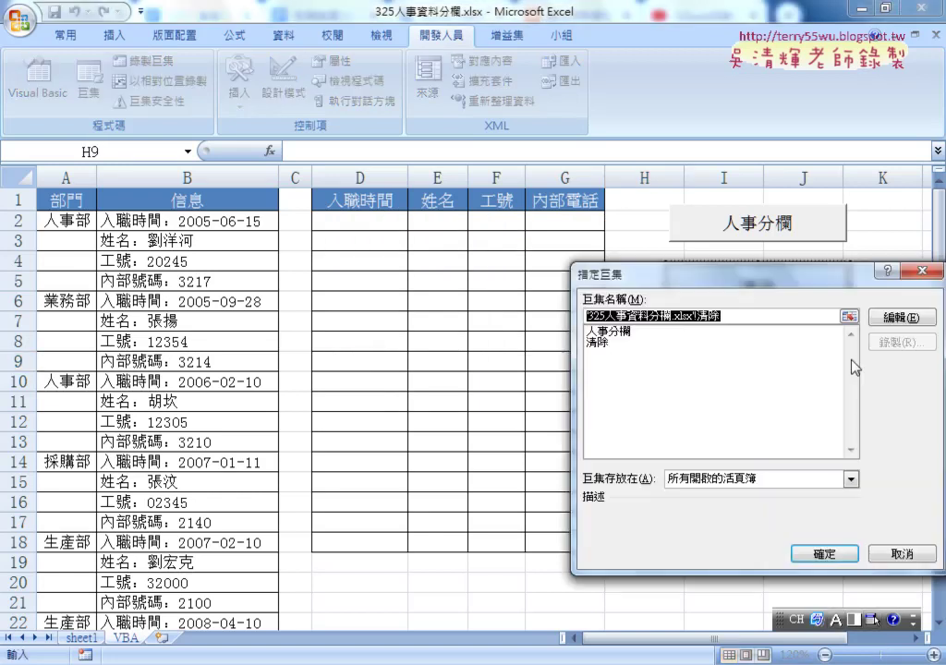
left_click(866, 314)
left_click_drag(655, 402, 451, 153)
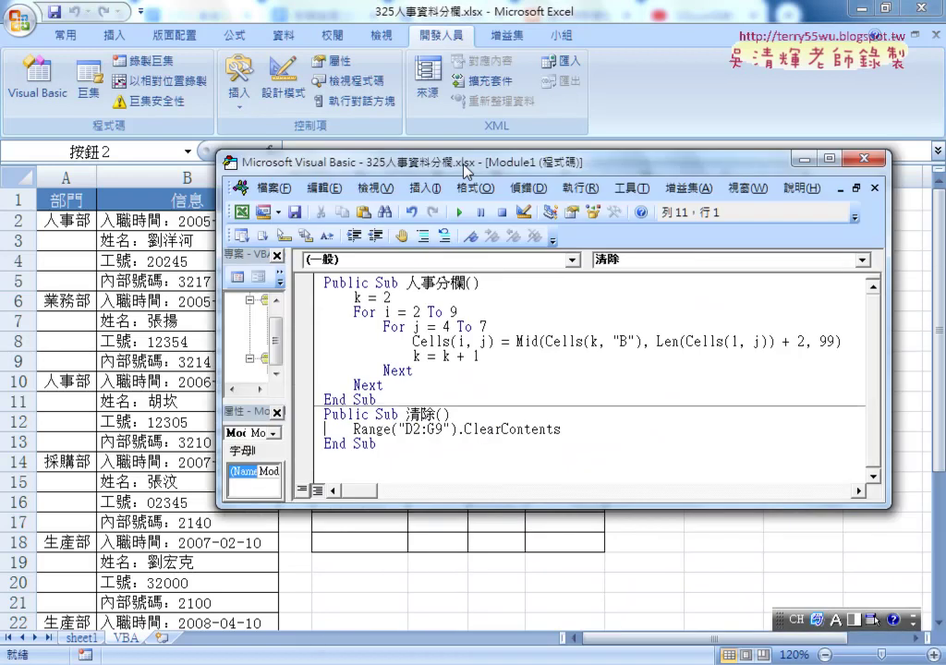
Re-enter .ClearContents on Range("D2:G9") from the suggestions and return to the worksheet.
left_click_drag(340, 411, 444, 410)
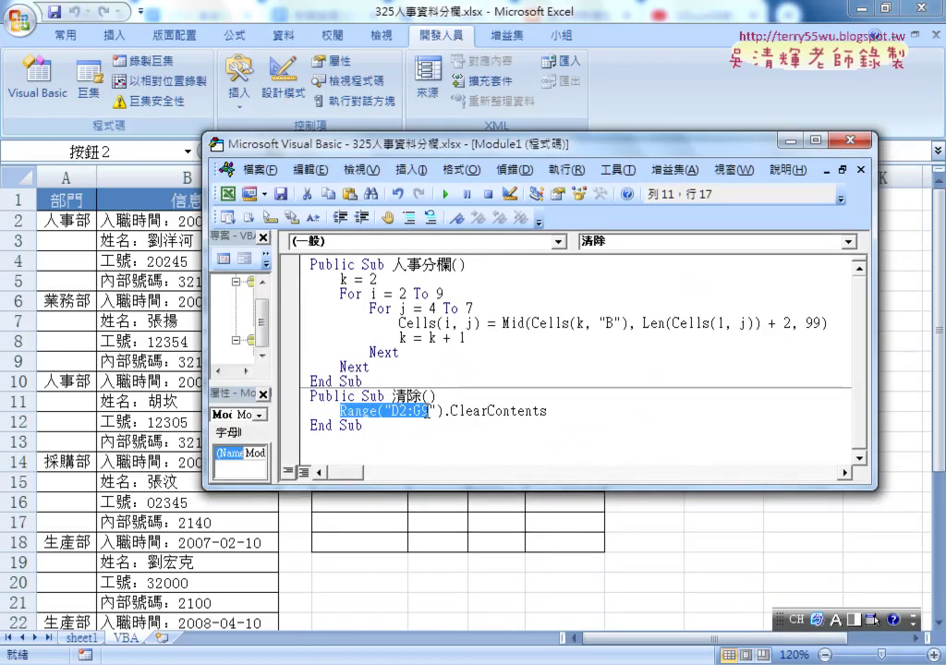
left_click(407, 414)
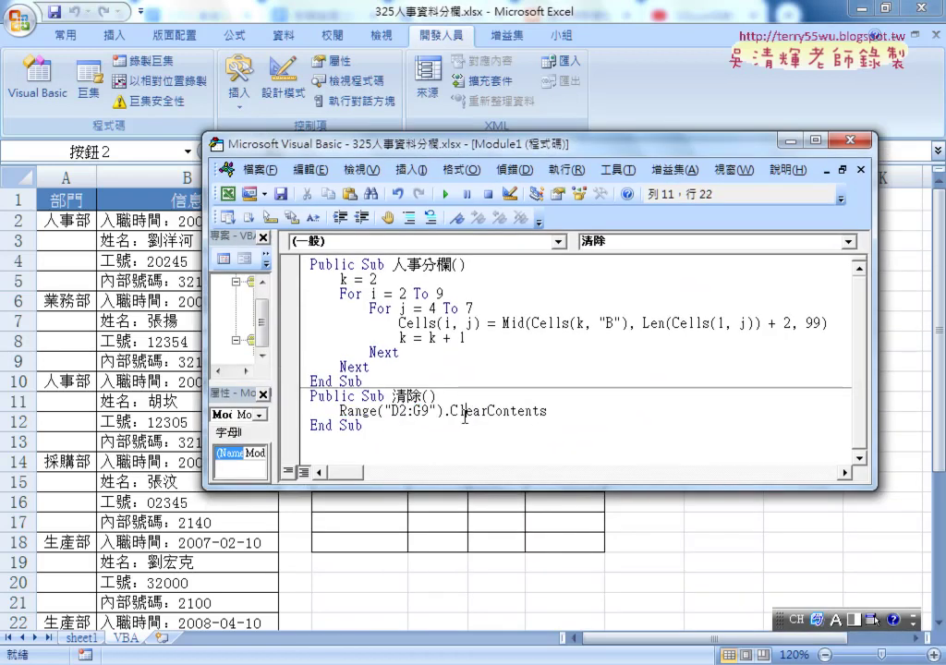
left_click_drag(443, 411, 551, 415)
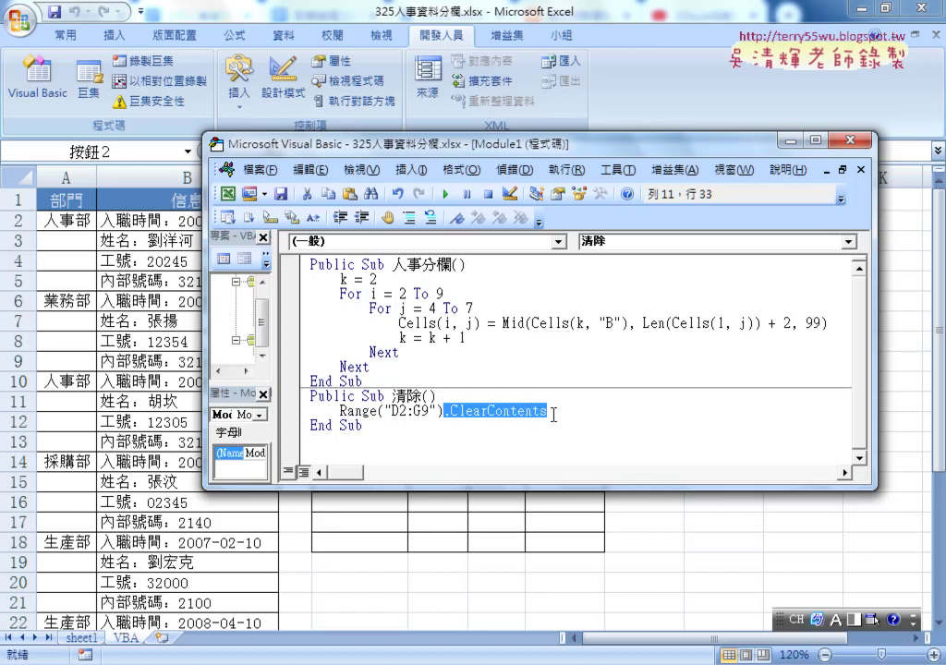
type(".c")
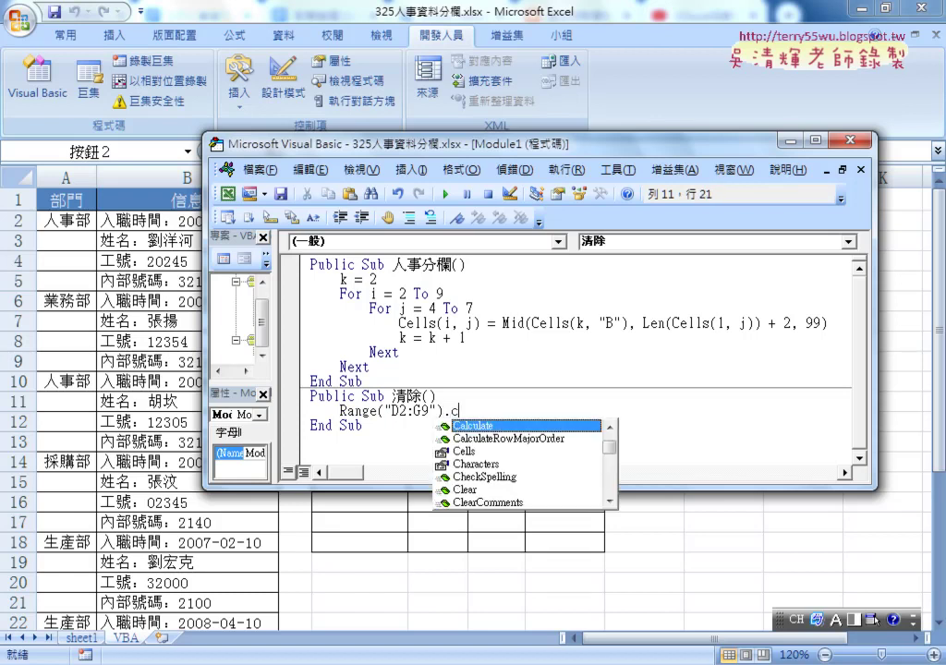
type("l")
key("Down")
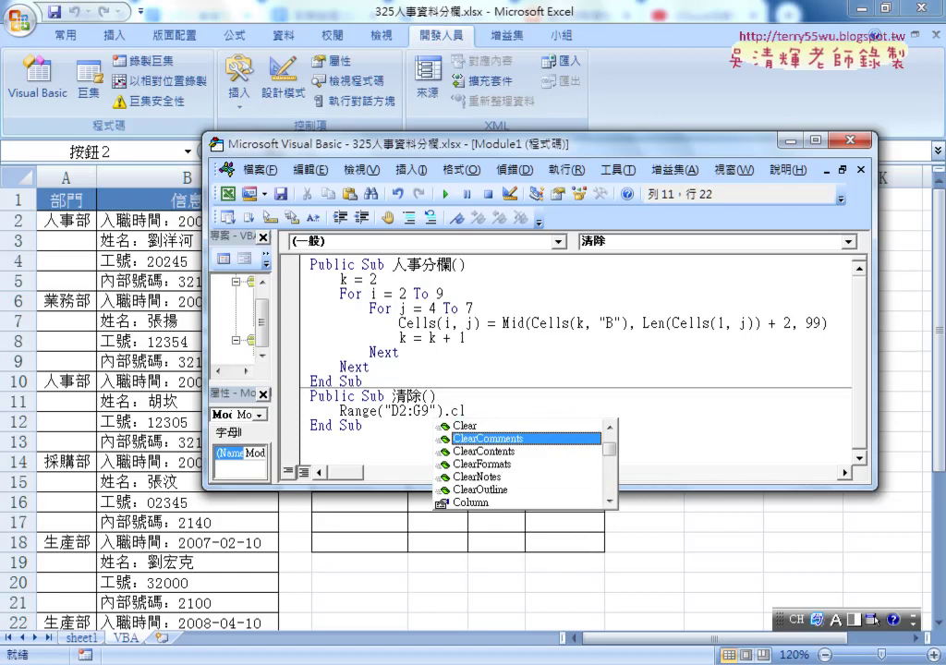
key("Down")
key("space")
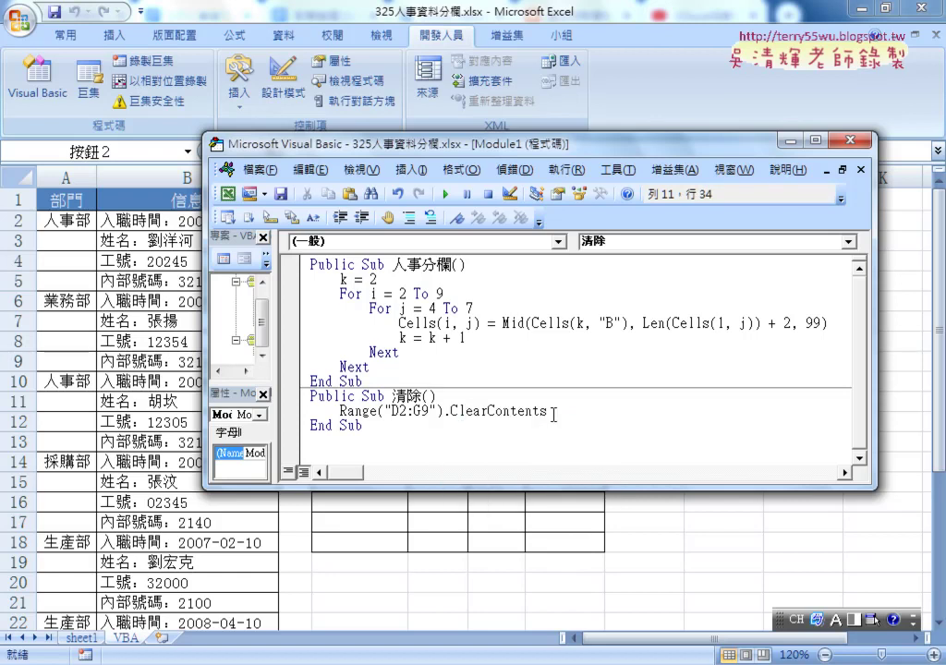
key("alt+F11")
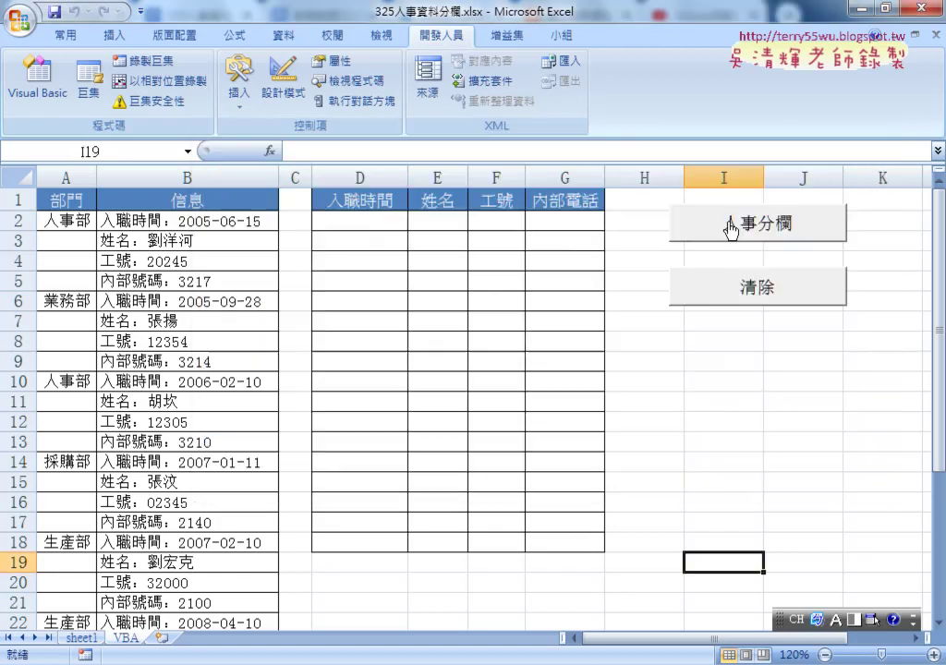
Test 人事分欄 and 清除, then open the 人事分欄 macro code beside the sheet.
left_click(730, 225)
left_click(746, 301)
right_click(706, 229)
left_click(767, 372)
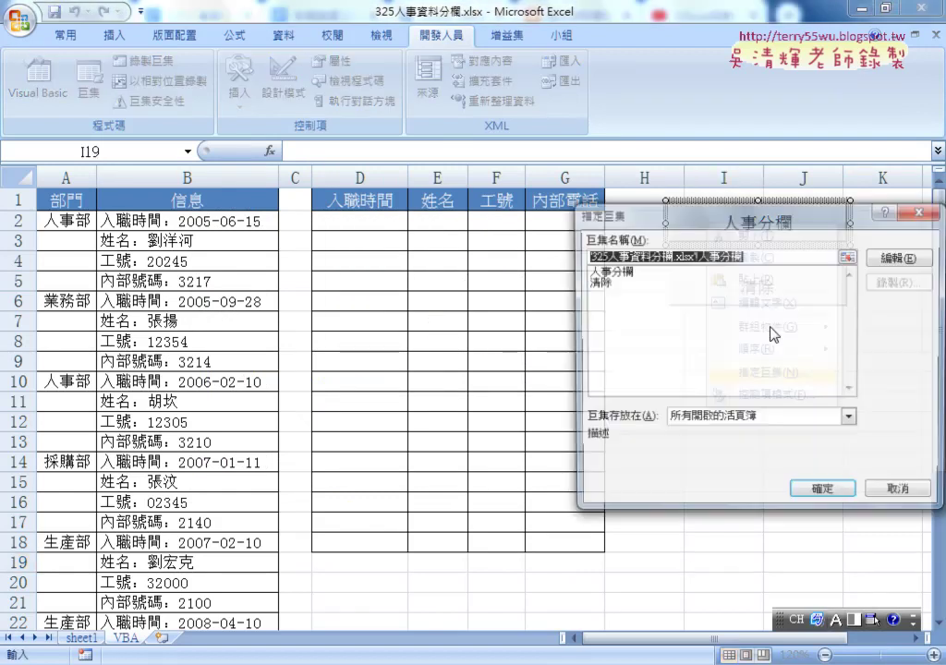
left_click(894, 257)
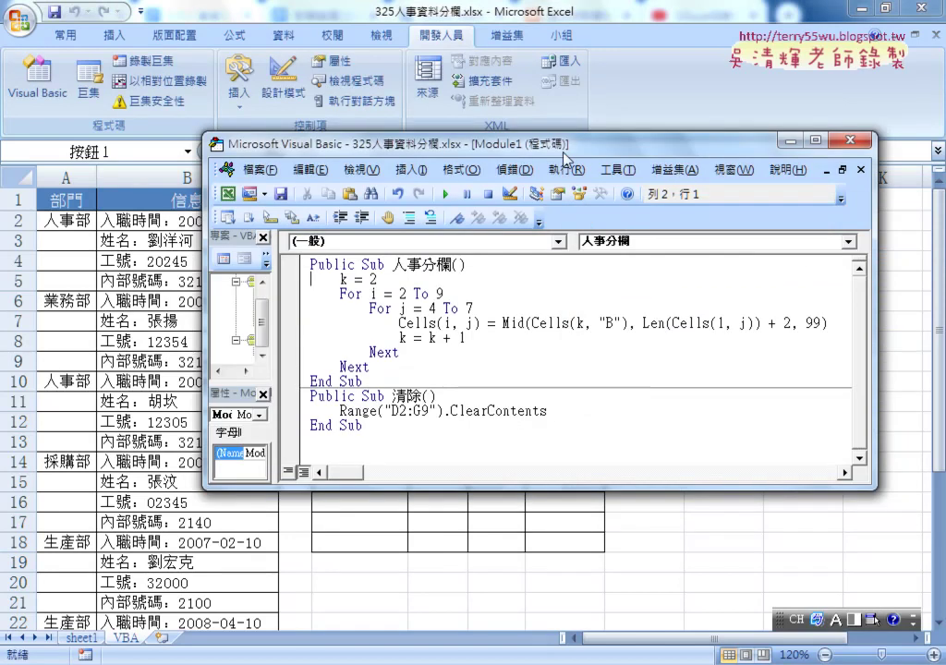
left_click_drag(566, 155, 667, 286)
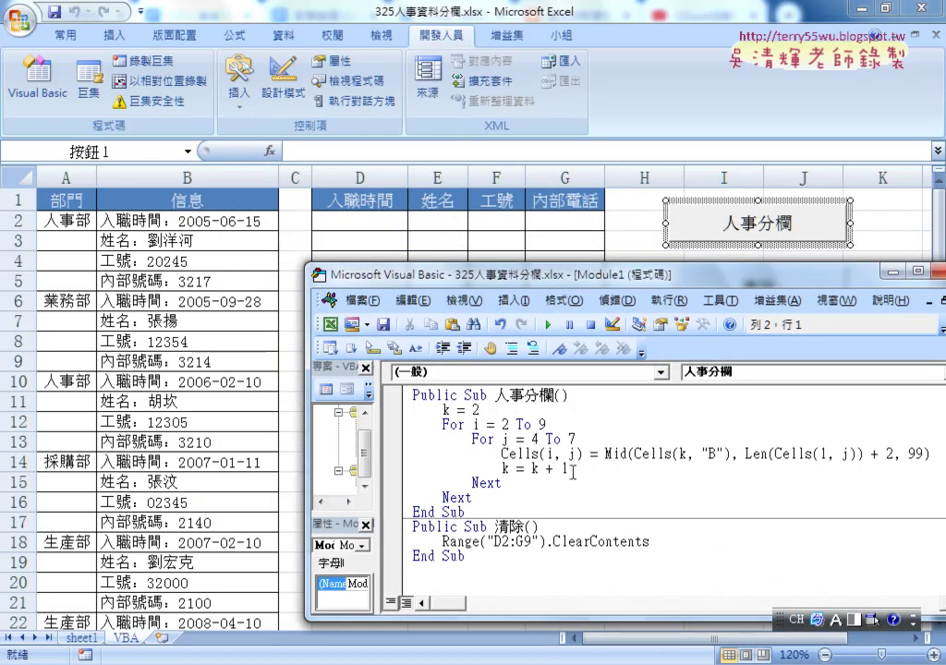
Highlight the loop counter, the k = 2 start, the k = k + 1 increment and Cells(k, "B").
mouse_move(474, 424)
left_mouse_down()
mouse_move(525, 425)
mouse_move(471, 439)
mouse_move(441, 409)
left_mouse_up()
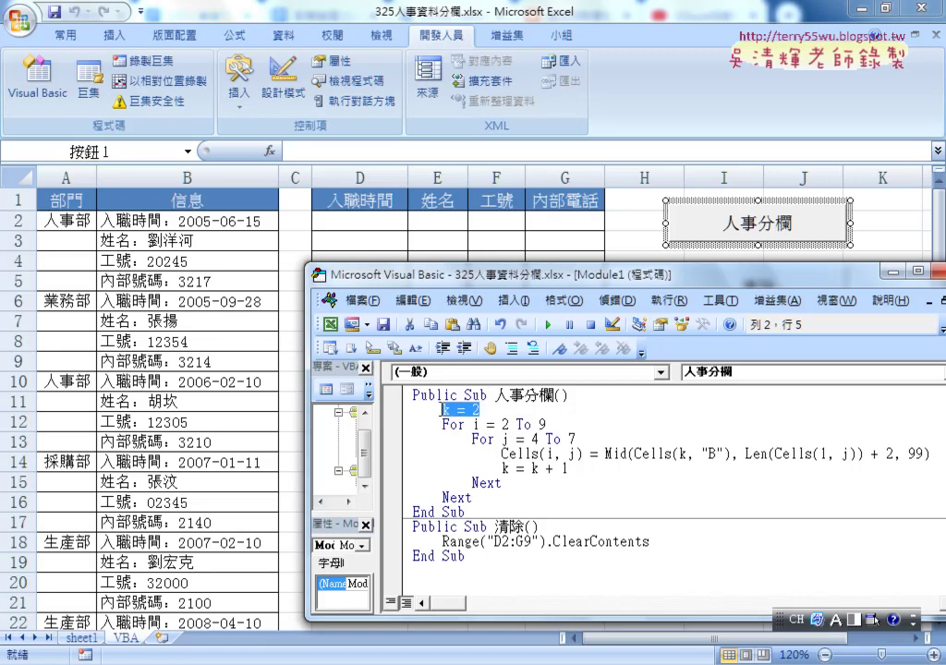
left_click(575, 469)
left_click_drag(575, 469, 502, 469)
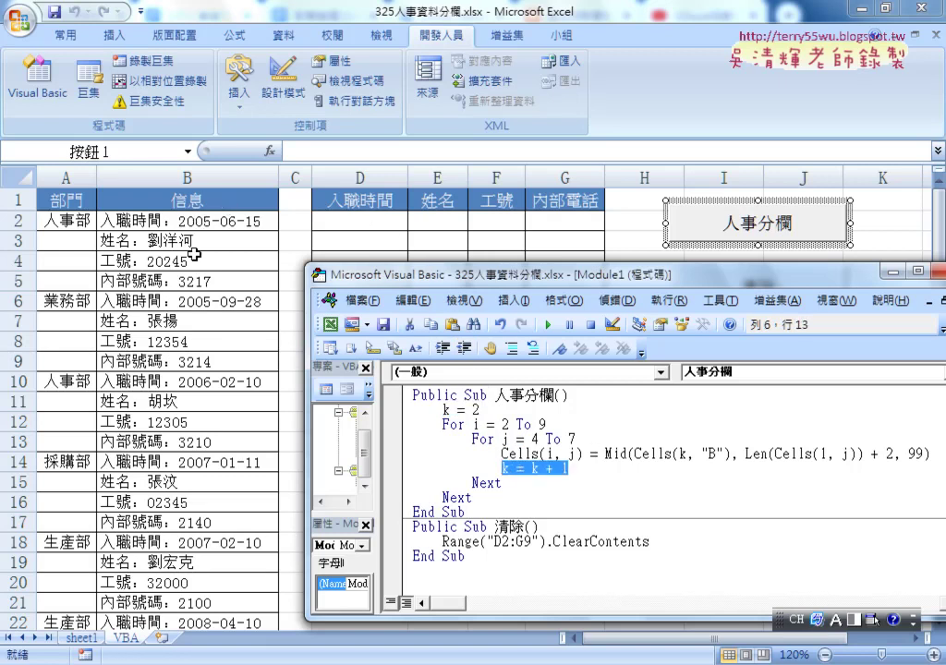
left_click_drag(635, 455, 731, 455)
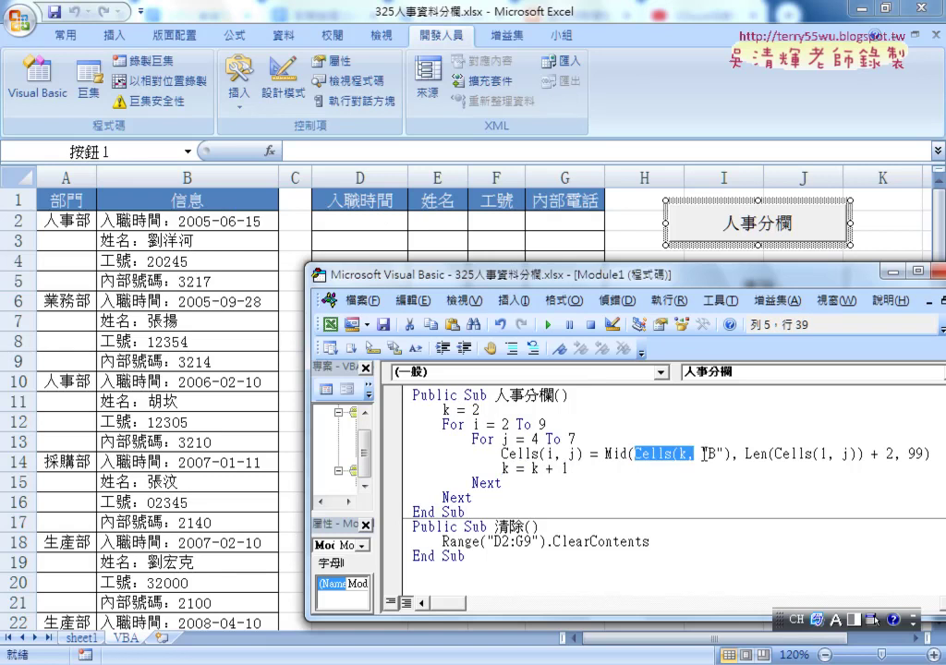